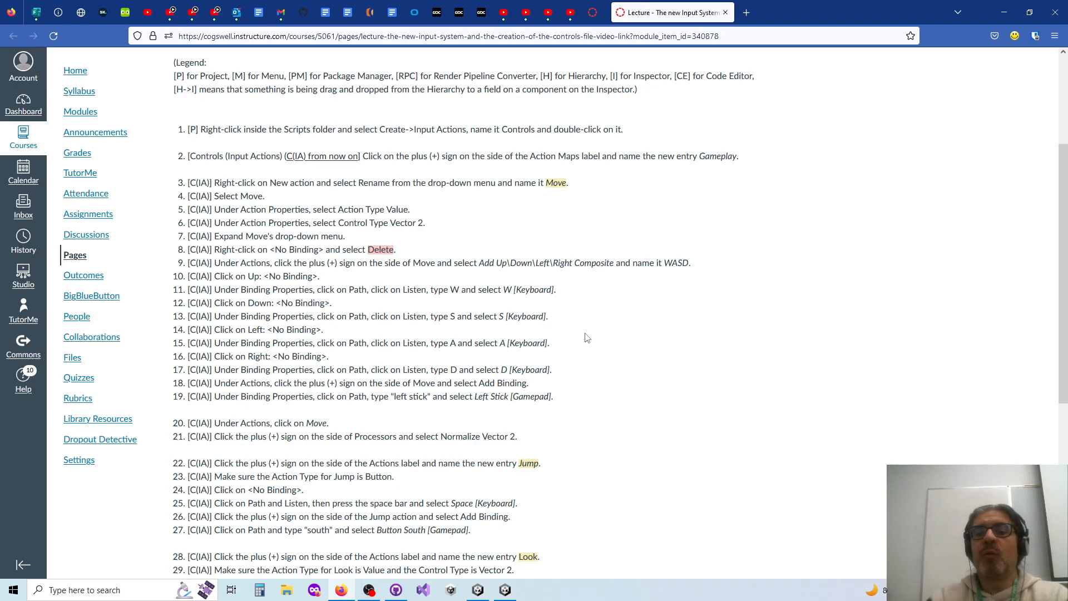
- Review the Move, Jump and Look action entries in the lecture's instructions for the Controls input actions
{"action": "double_click", "coordinate": [552, 184]}
{"action": "double_click", "coordinate": [529, 463]}
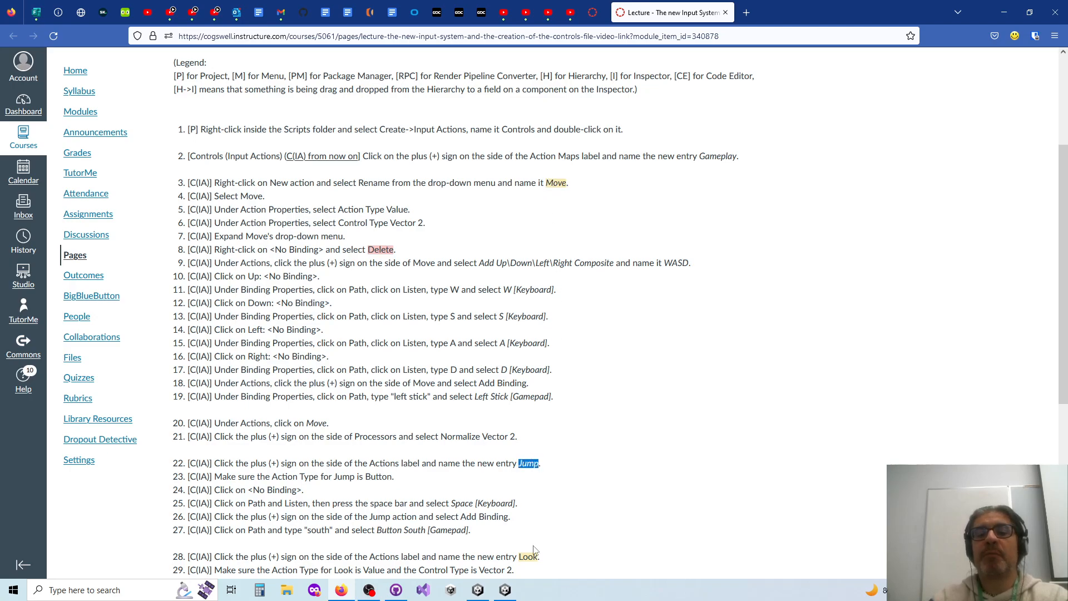
{"action": "triple_click", "coordinate": [529, 557]}
{"action": "left_click", "coordinate": [591, 513]}
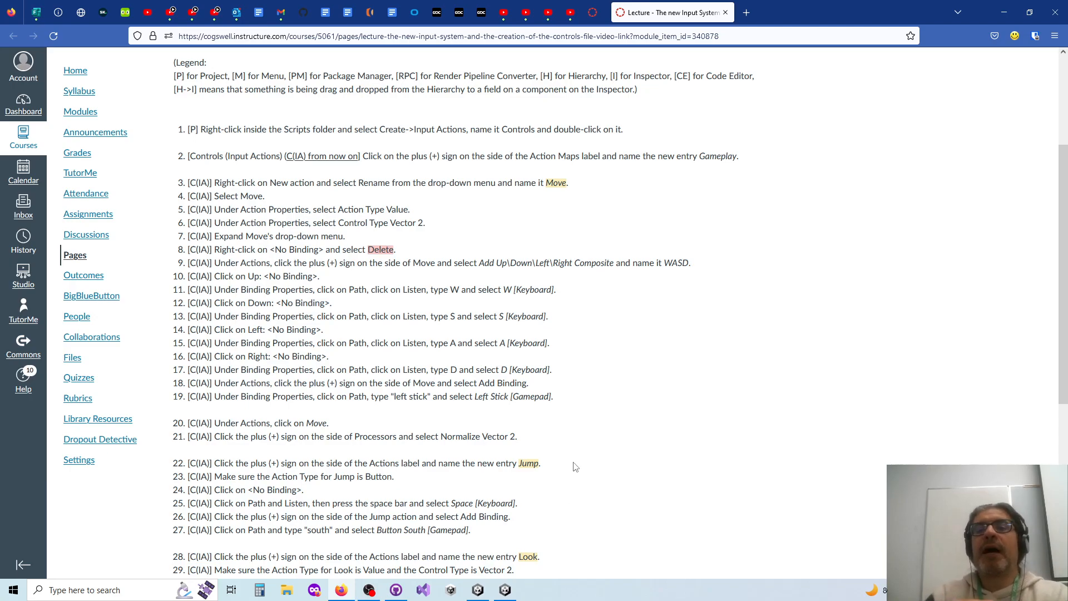
{"action": "scroll", "coordinate": [576, 454], "scroll_direction": "down", "scroll_amount": 5}
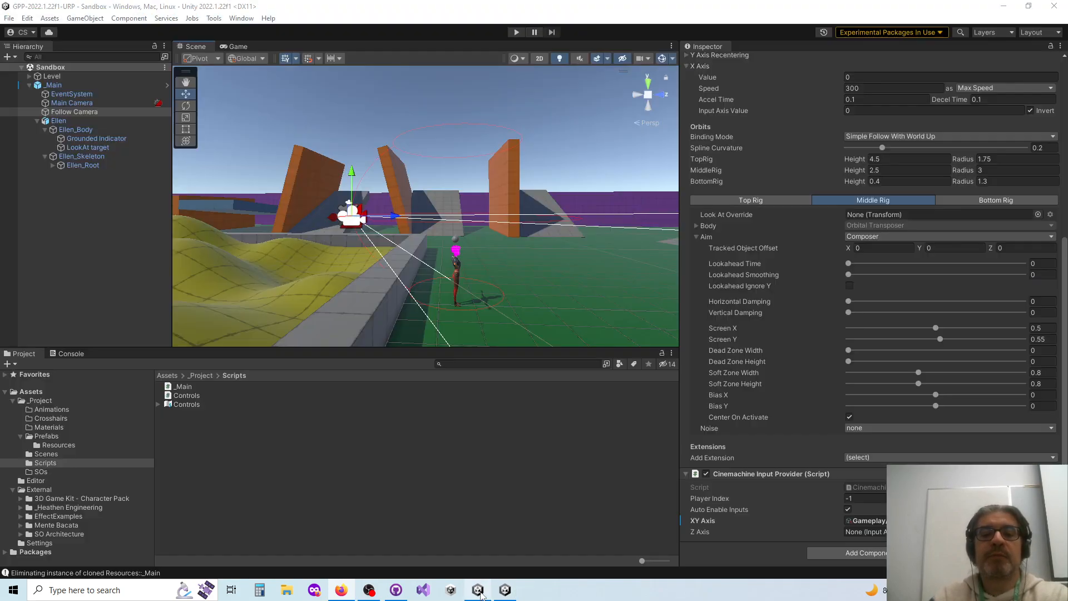
- Switch to Unity and examine the Main Camera and the Follow Camera's orbit rigs around the character in isometric view
{"action": "left_click", "coordinate": [478, 590]}
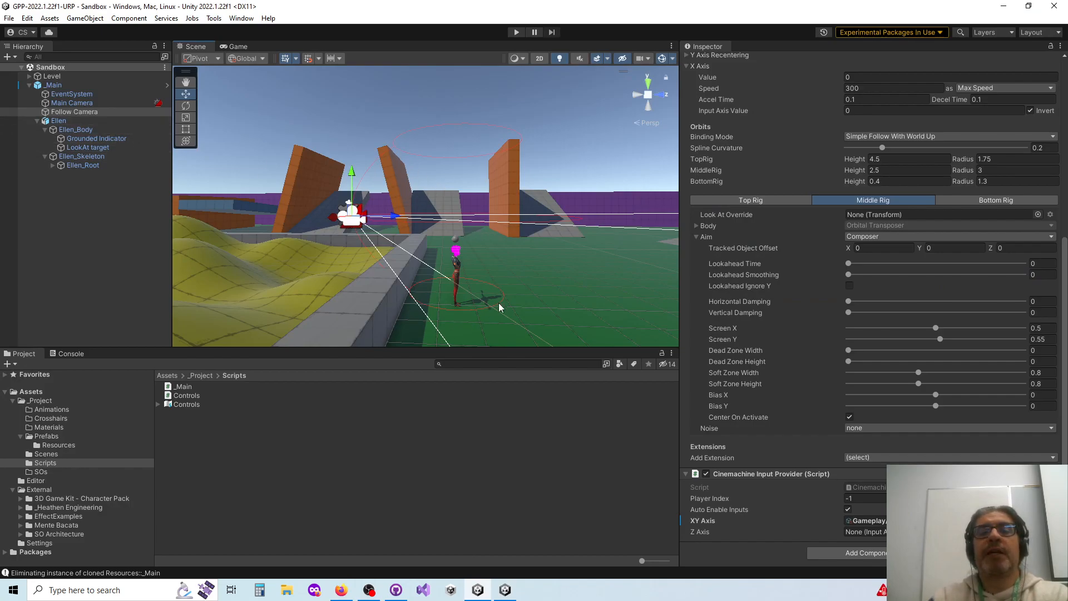
{"action": "scroll", "coordinate": [775, 239], "scroll_direction": "up", "scroll_amount": 6}
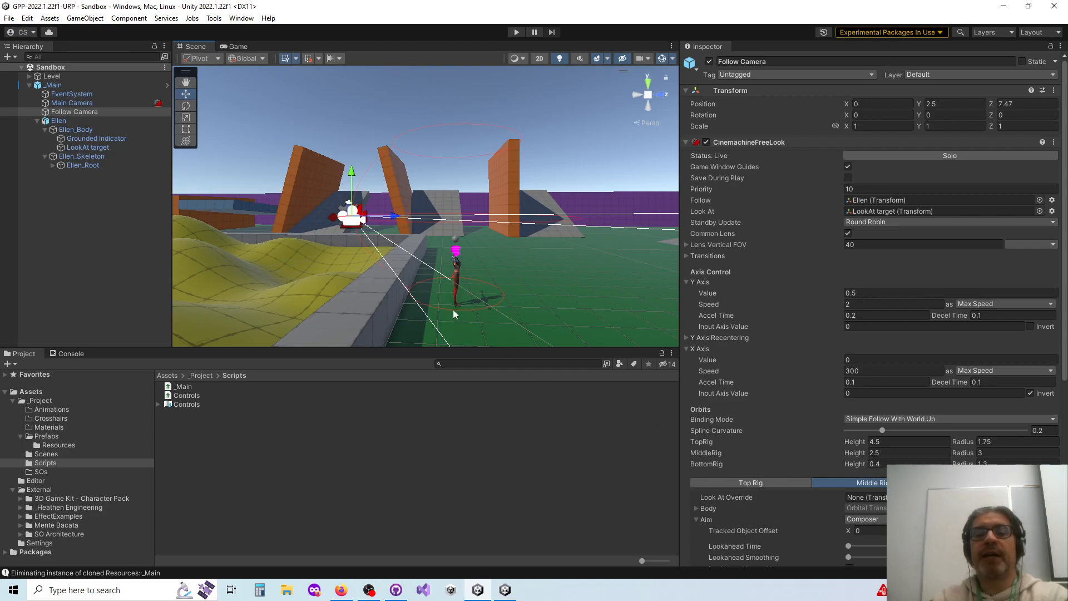
{"action": "left_click", "coordinate": [647, 95]}
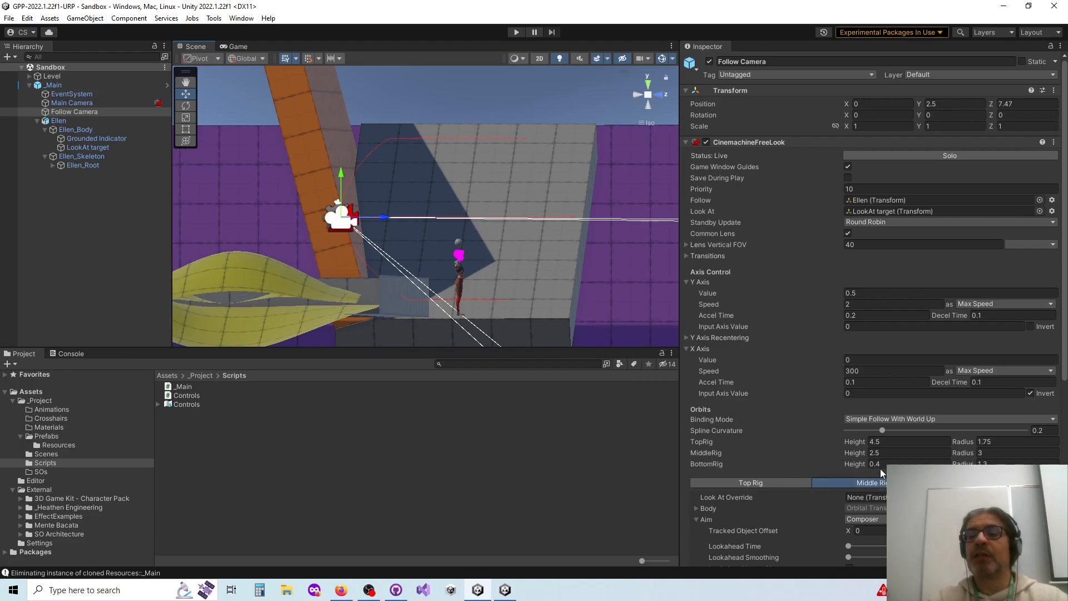
{"action": "left_click", "coordinate": [475, 316]}
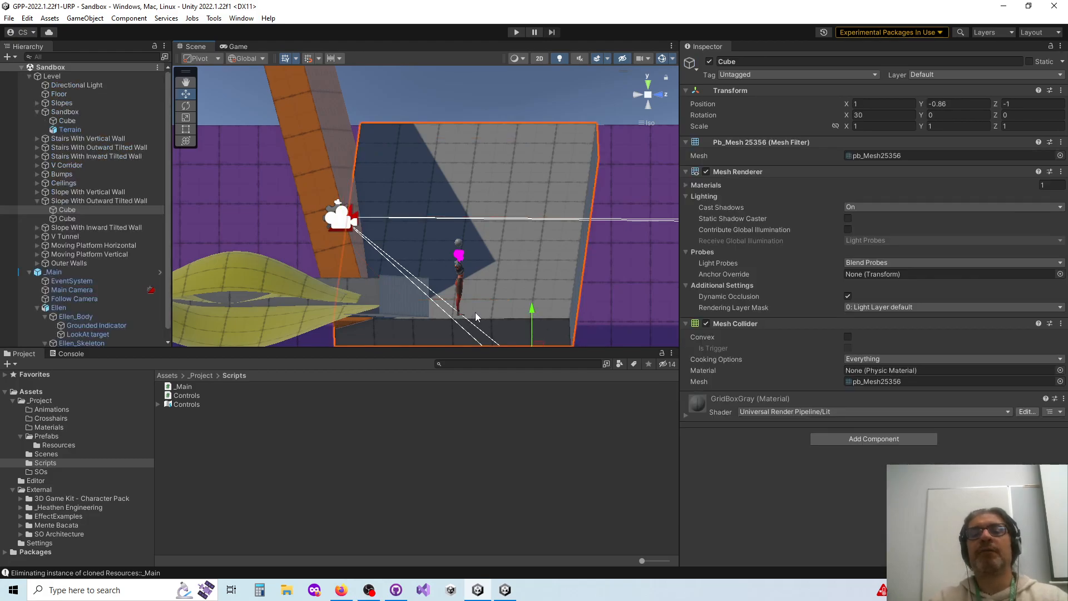
{"action": "left_click", "coordinate": [460, 276]}
{"action": "left_click", "coordinate": [341, 218]}
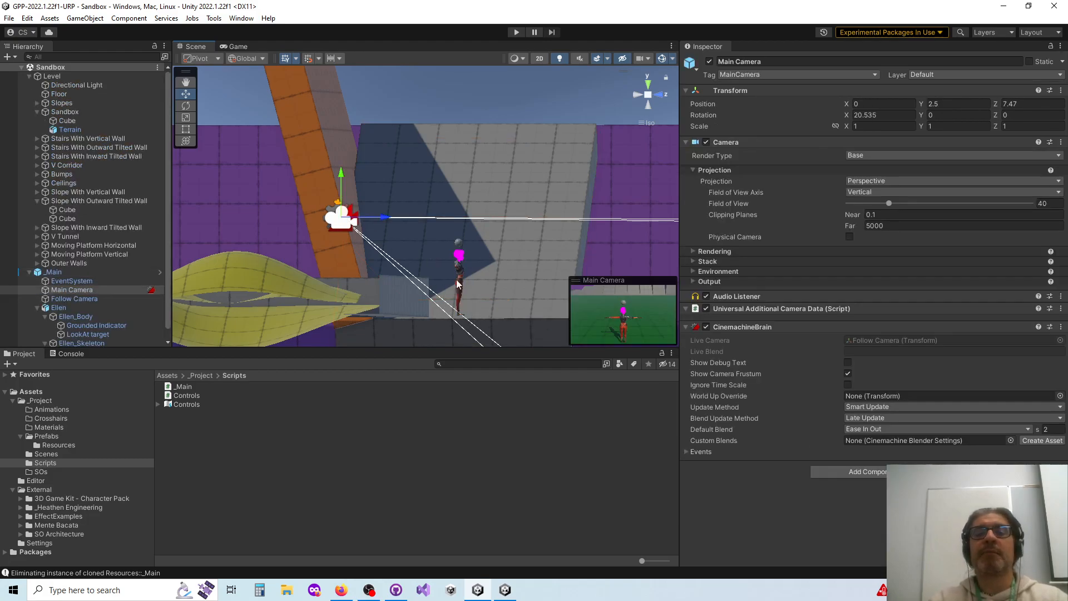
{"action": "left_click", "coordinate": [358, 239]}
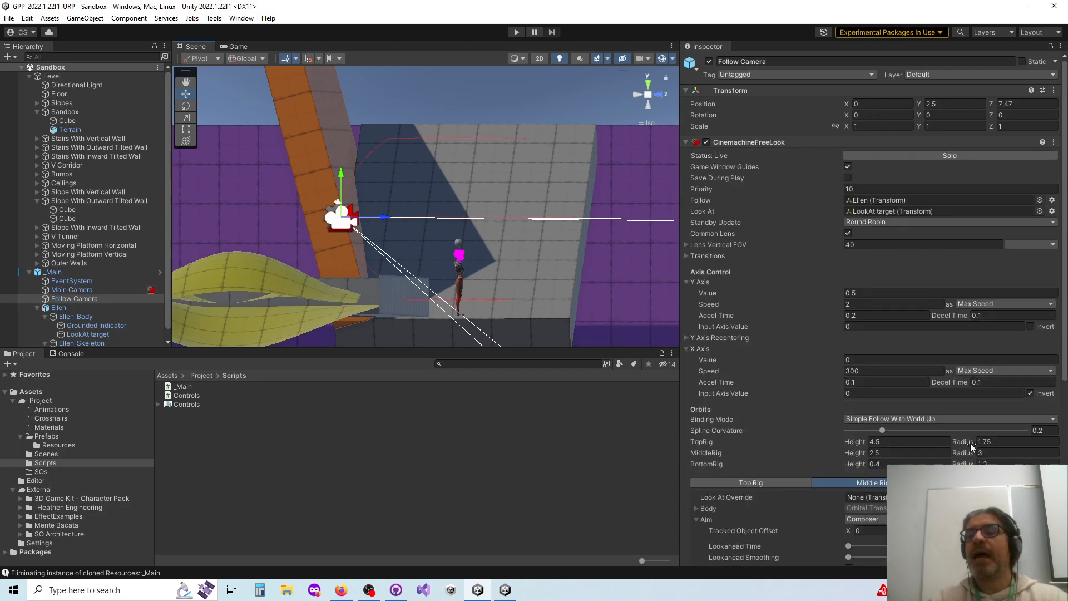
{"action": "left_click_drag", "start_coordinate": [515, 177], "coordinate": [507, 214], "text": "alt"}
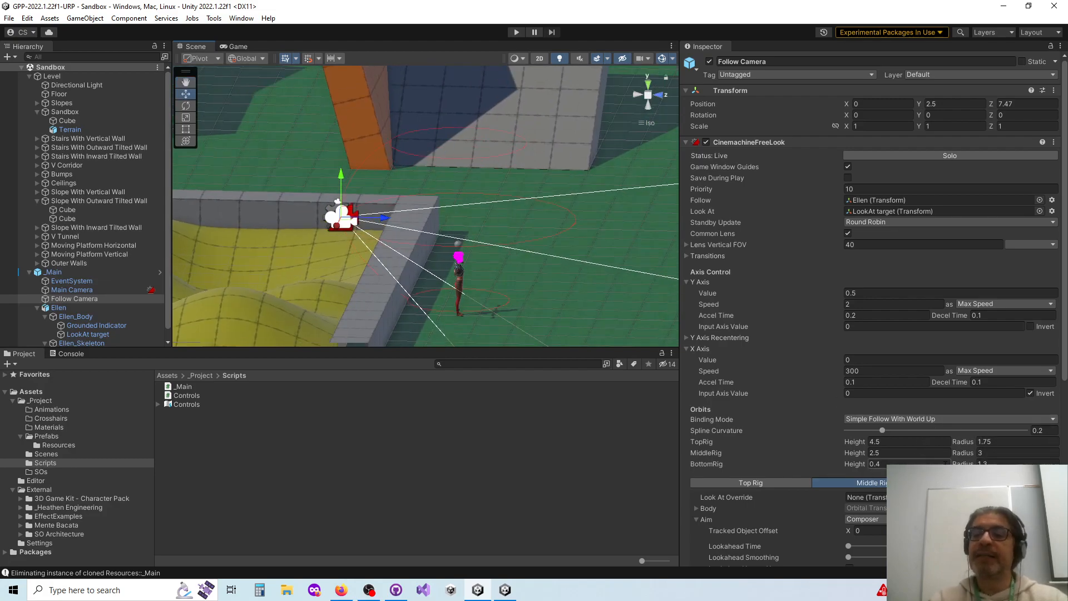
- Collapse the Aim settings of the Follow Camera's middle rig and the child objects of _Main
{"action": "scroll", "coordinate": [790, 366], "scroll_direction": "down", "scroll_amount": 8}
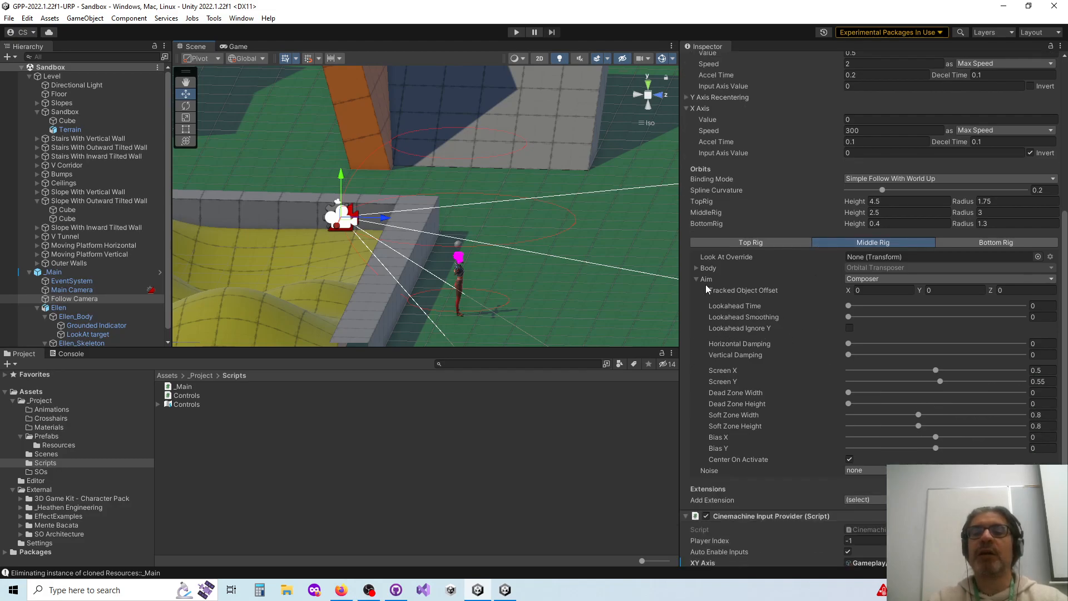
{"action": "left_click", "coordinate": [696, 278]}
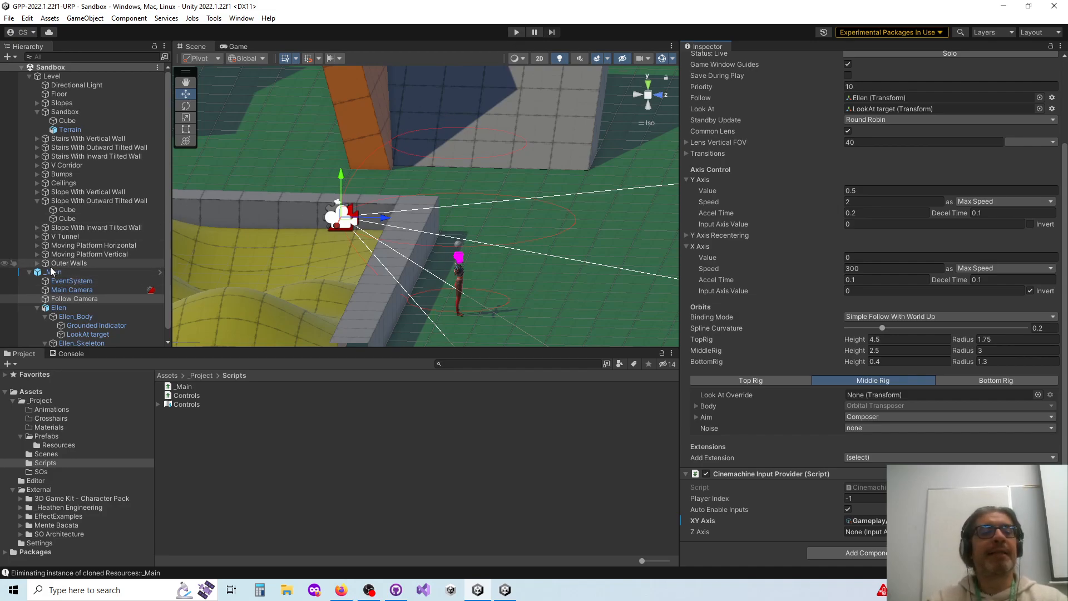
{"action": "left_click", "coordinate": [29, 272]}
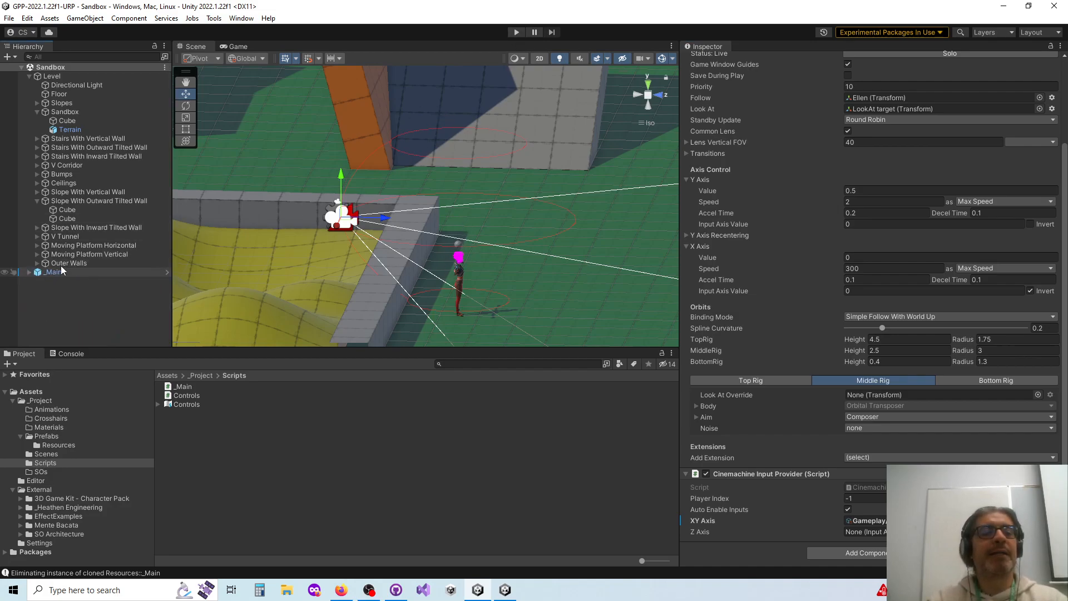
- Run the scene, test moving the character forward, backward and sideways around the level with the follow camera, and exit play mode
{"action": "left_click", "coordinate": [516, 32]}
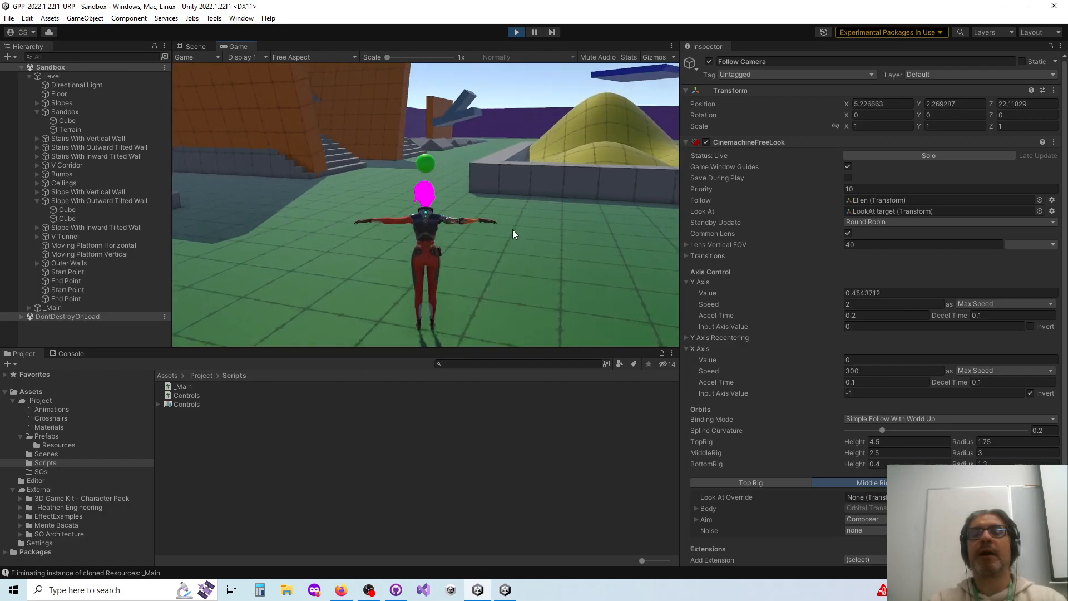
{"action": "key", "text": "w"}
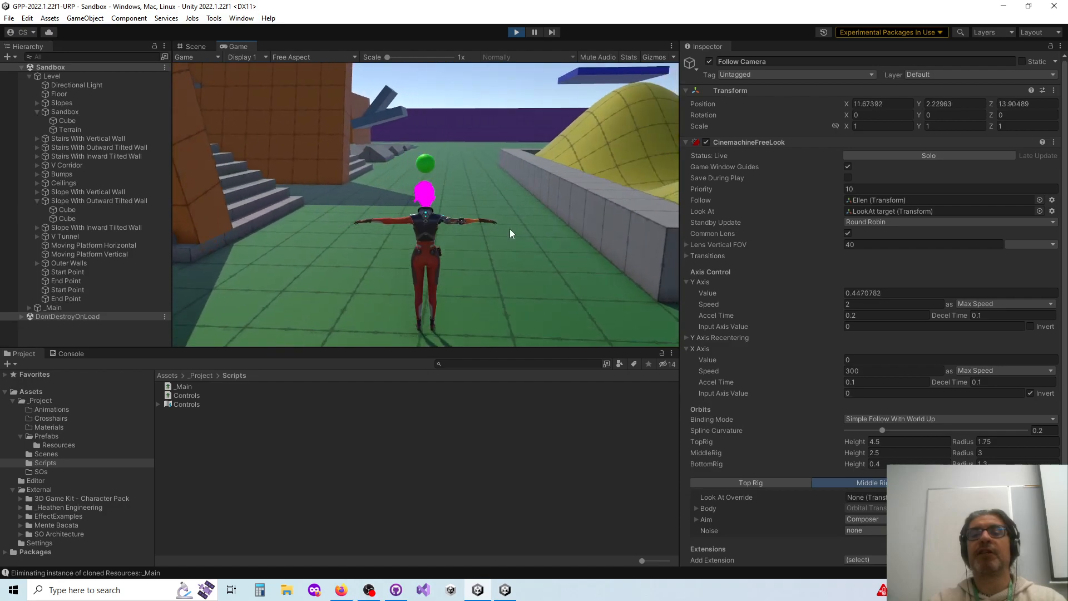
{"action": "key", "text": "w"}
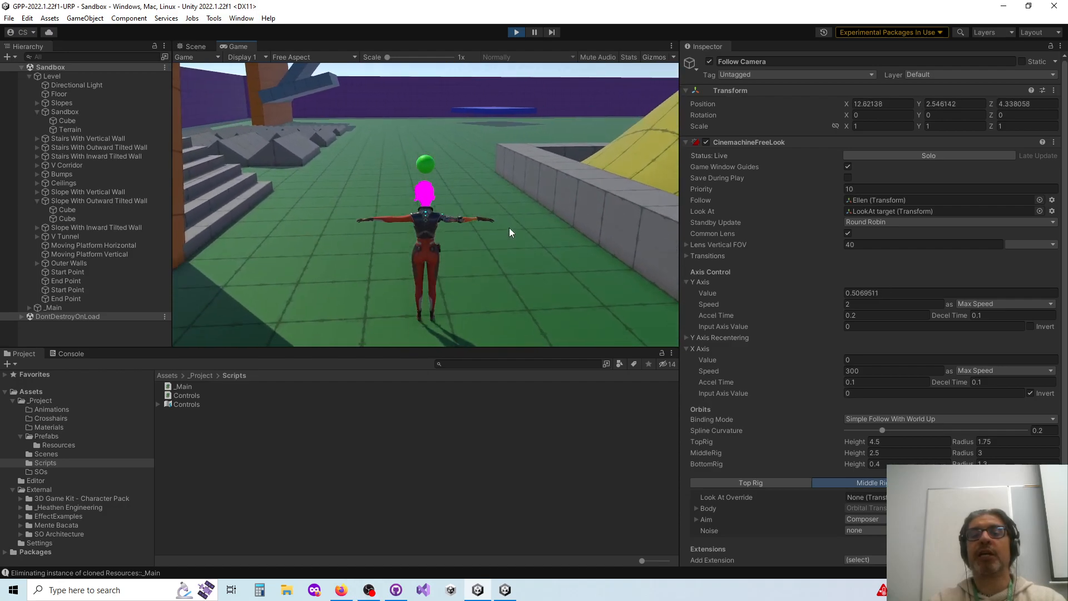
{"action": "key", "text": "w"}
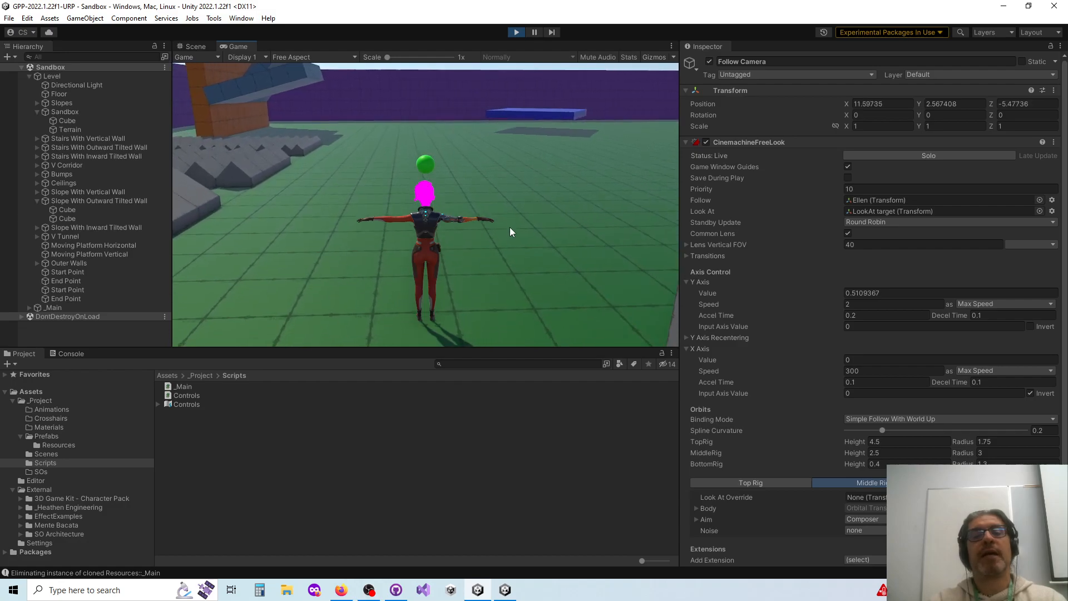
{"action": "key", "text": "w"}
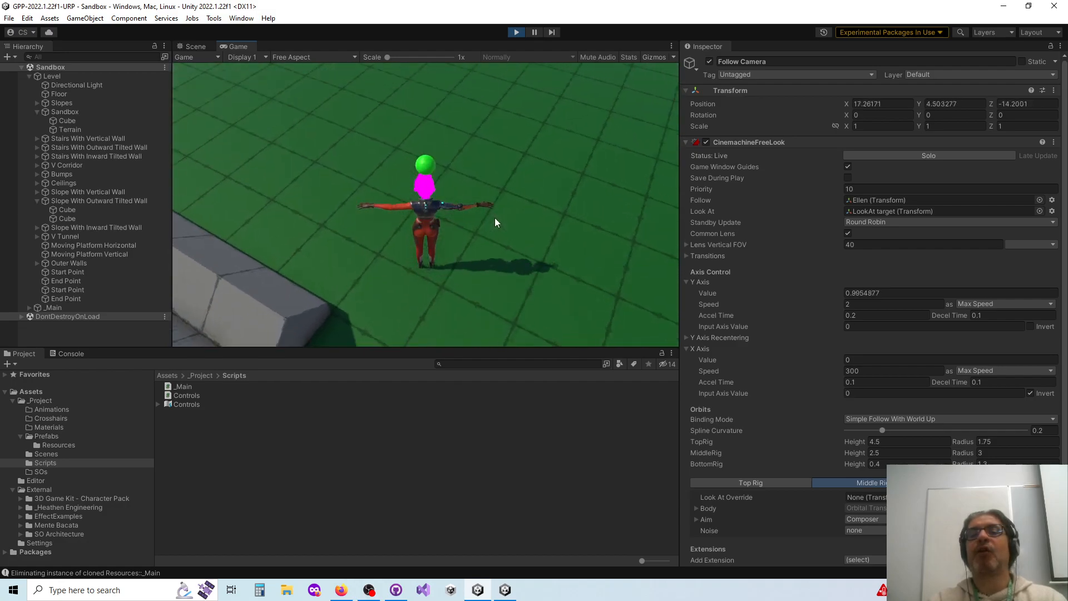
{"action": "key", "text": "w"}
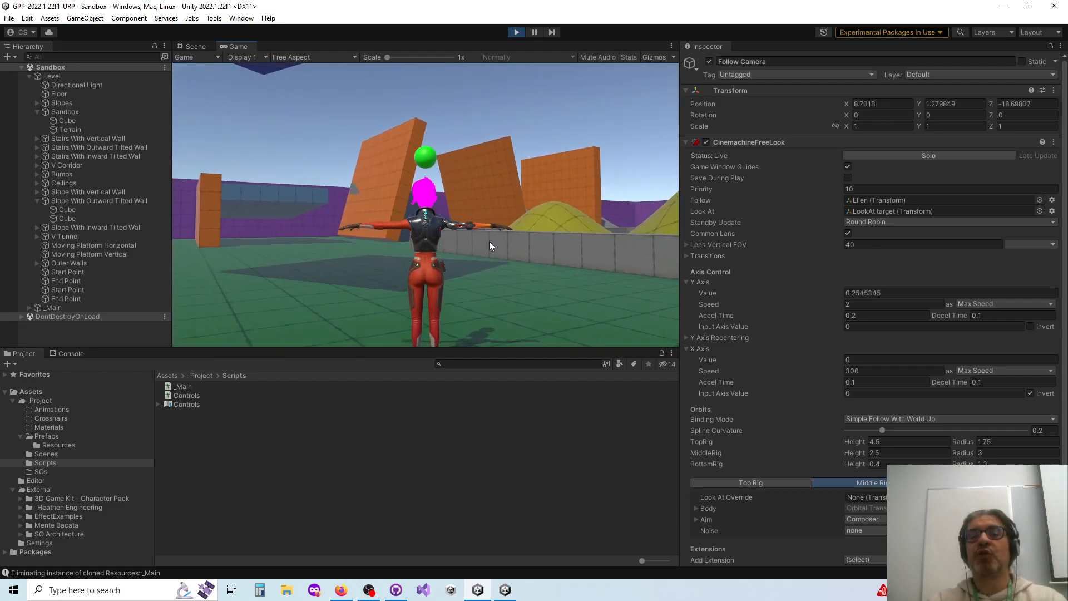
{"action": "key", "text": "w"}
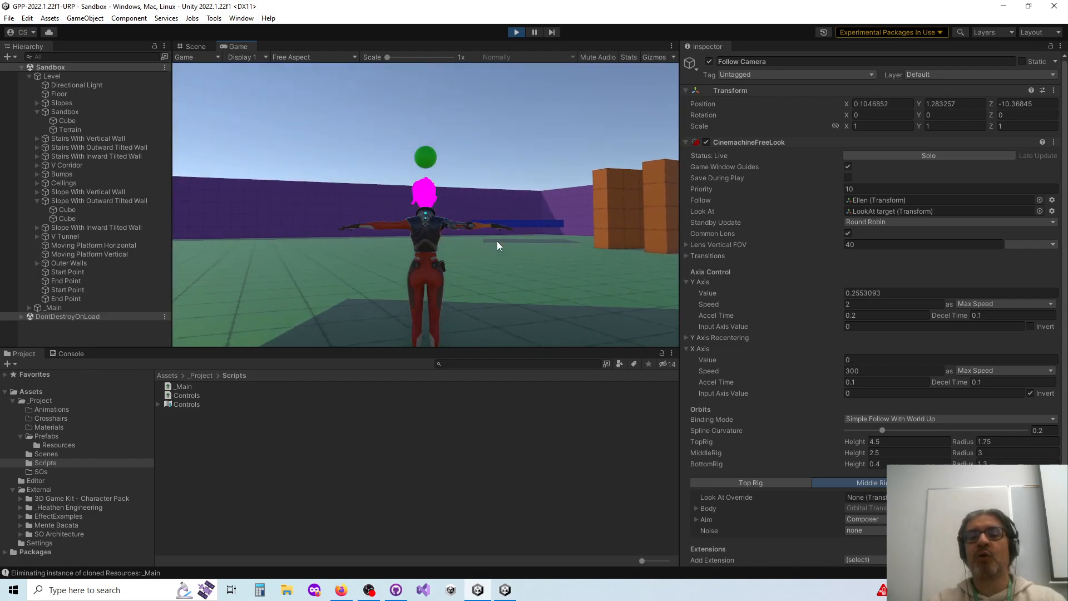
{"action": "key", "text": "w"}
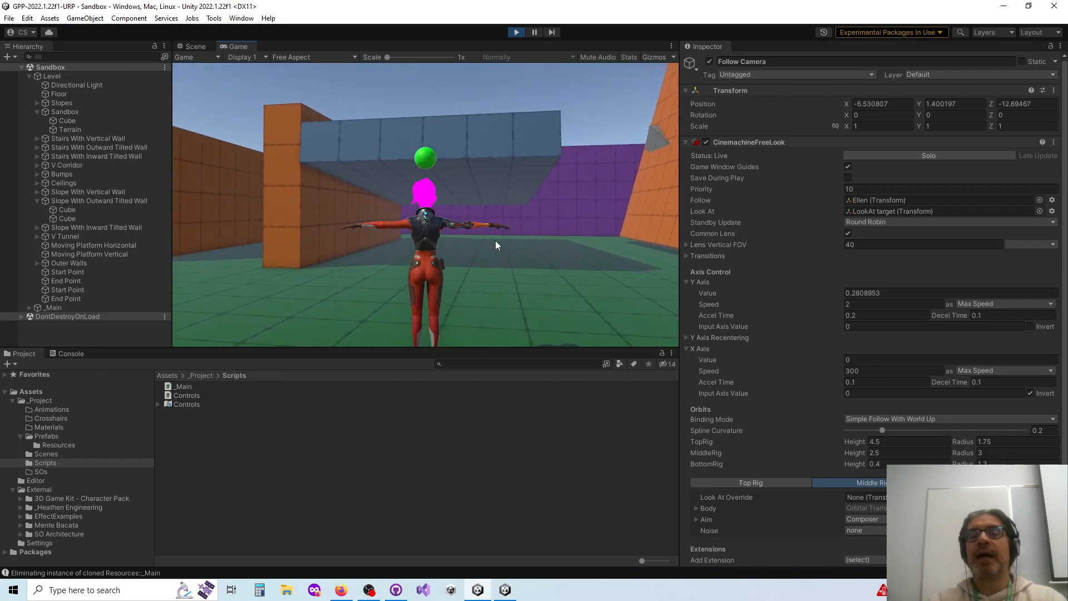
{"action": "key", "text": "w"}
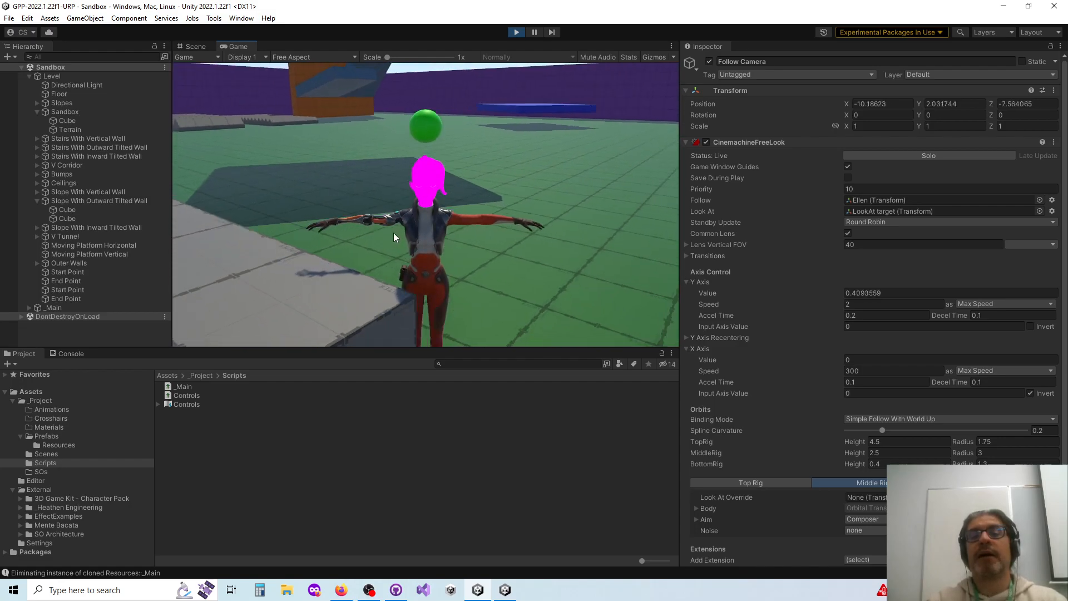
{"action": "key", "text": "w"}
{"action": "key", "text": "a"}
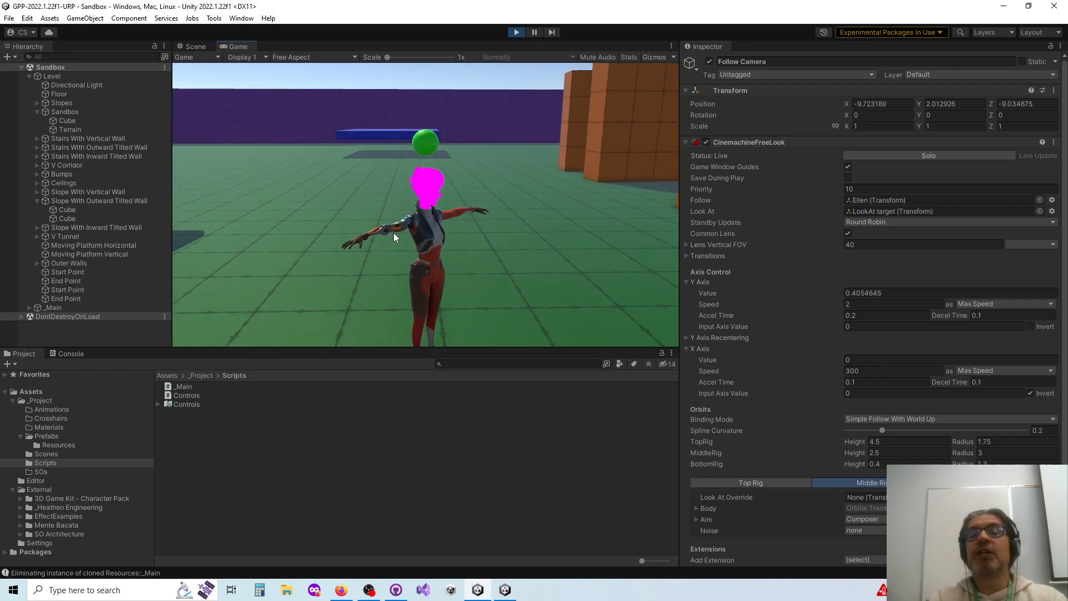
{"action": "key", "text": "s"}
{"action": "key", "text": "d"}
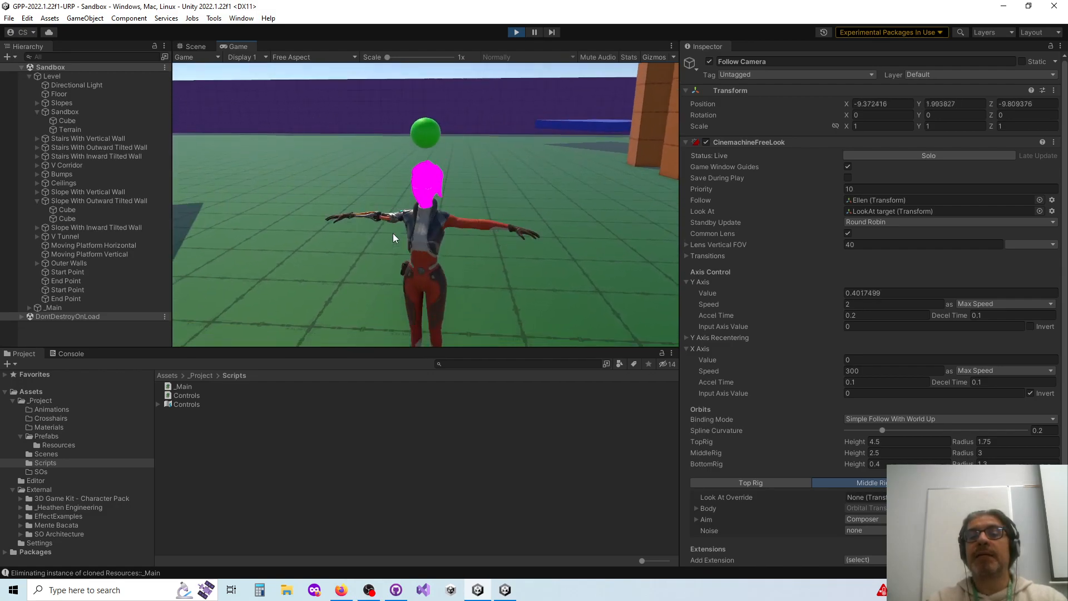
{"action": "key", "text": "d"}
{"action": "key", "text": "a"}
{"action": "key", "text": "w"}
{"action": "key", "text": "s"}
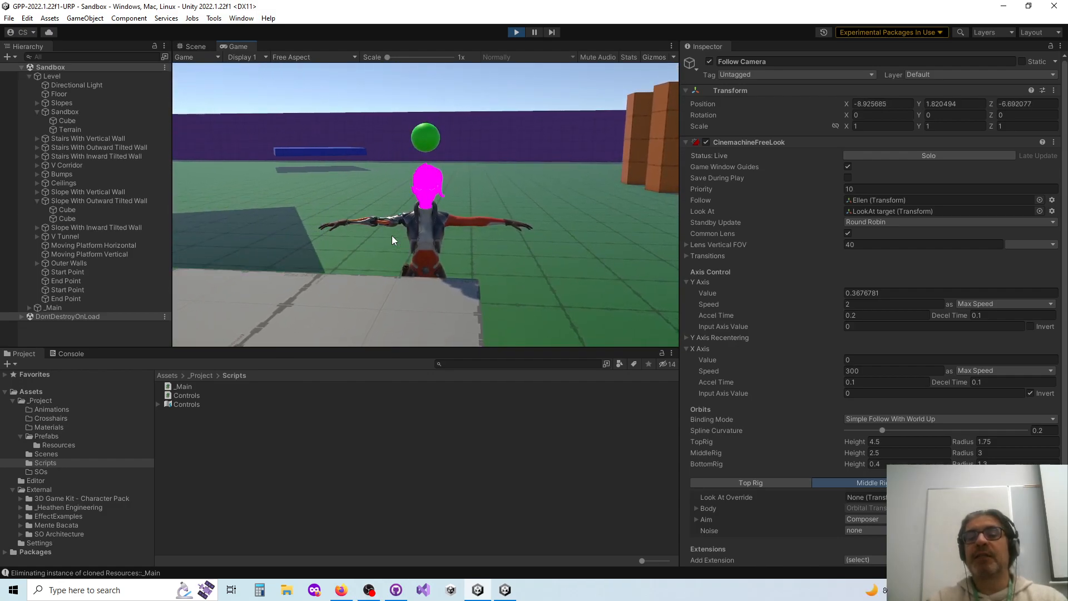
{"action": "key", "text": "w"}
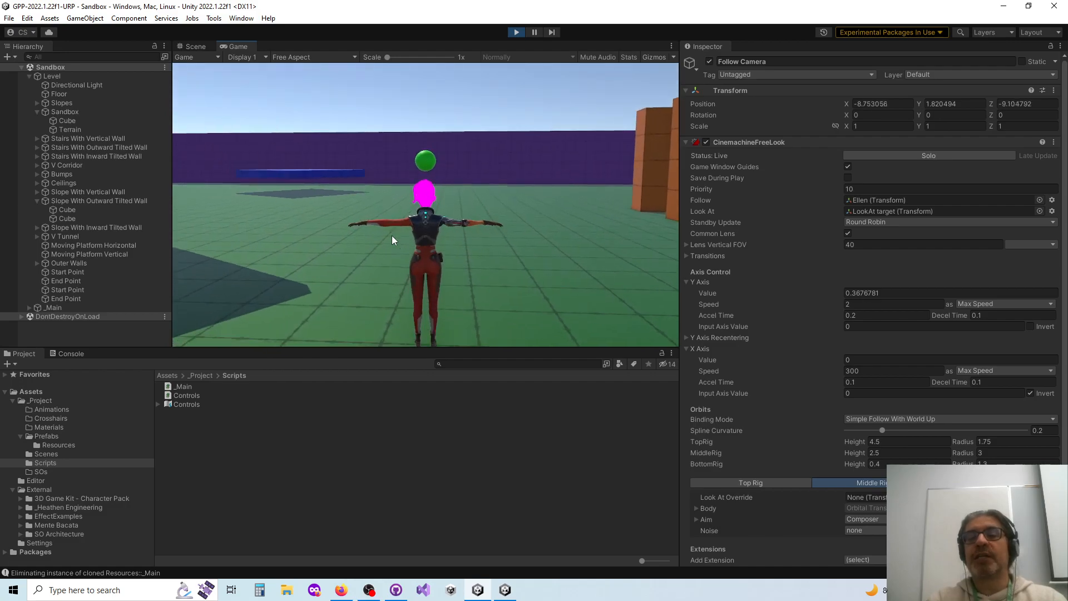
{"action": "key", "text": "w"}
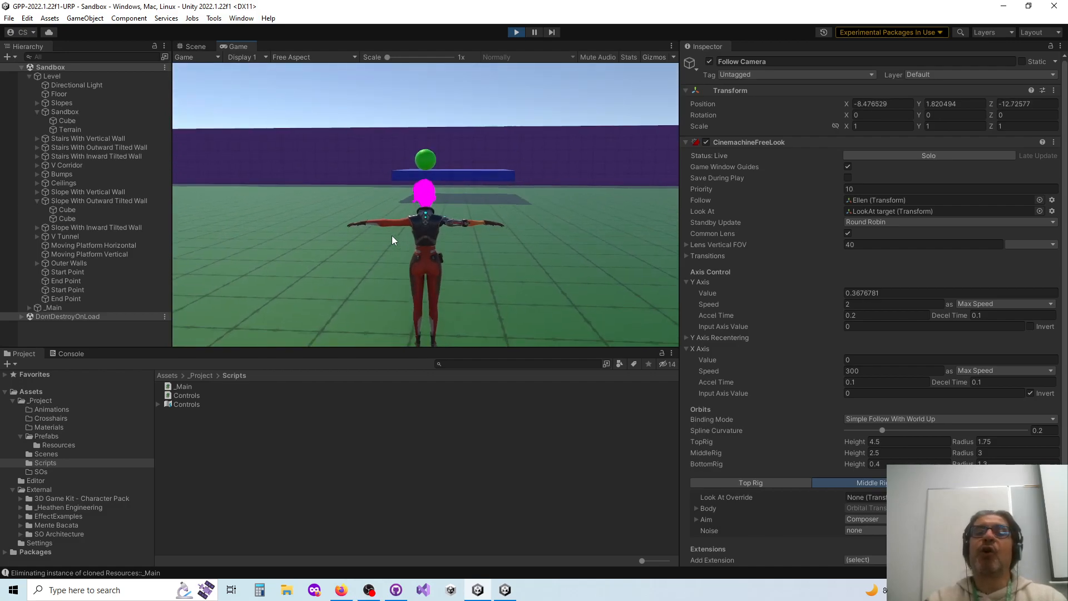
{"action": "key", "text": "w"}
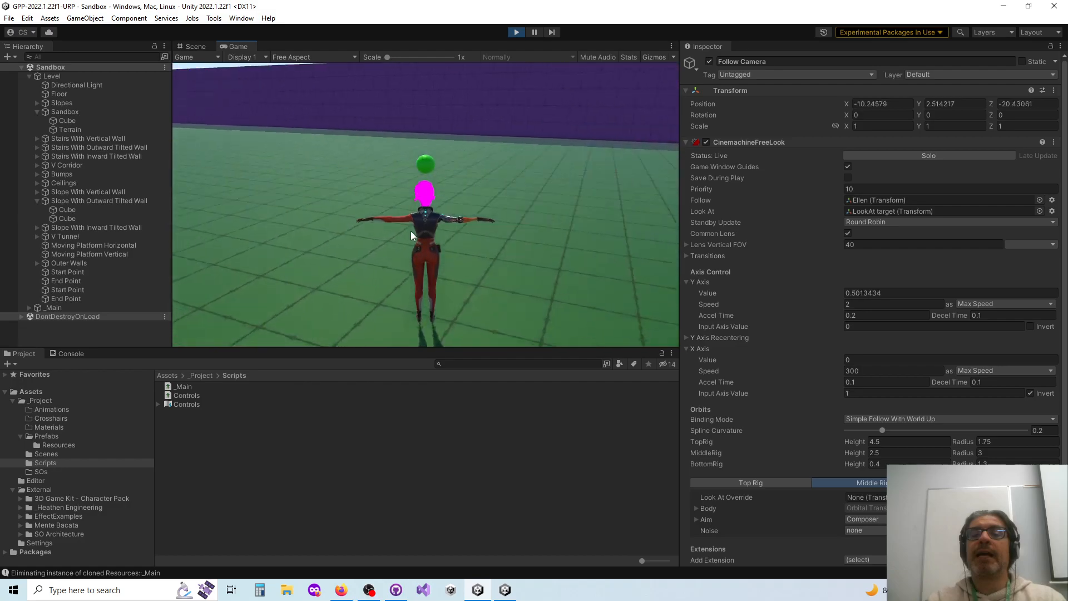
{"action": "key", "text": "w"}
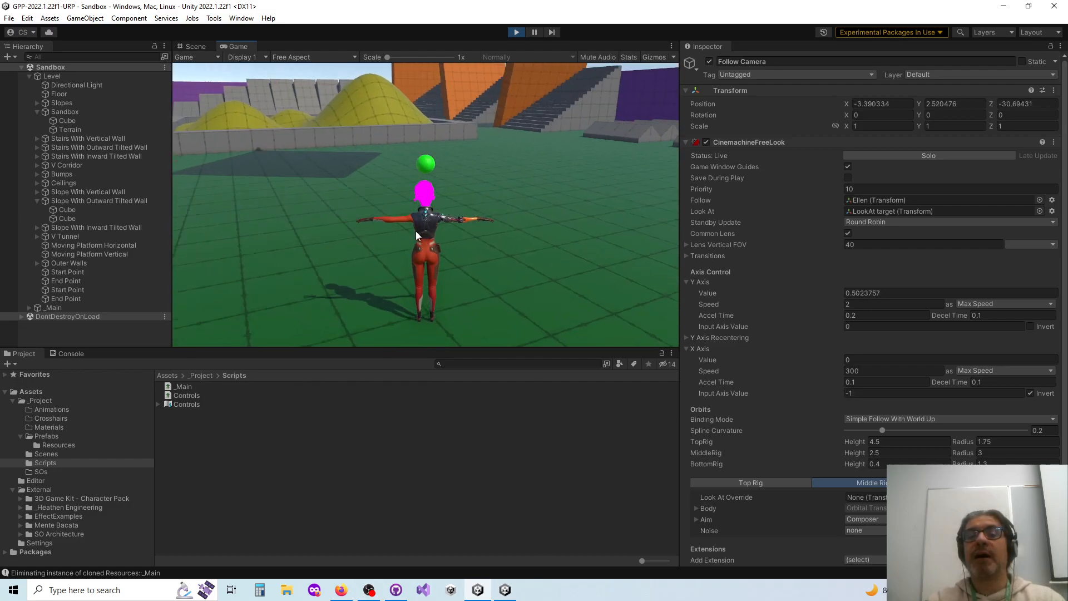
{"action": "key", "text": "w"}
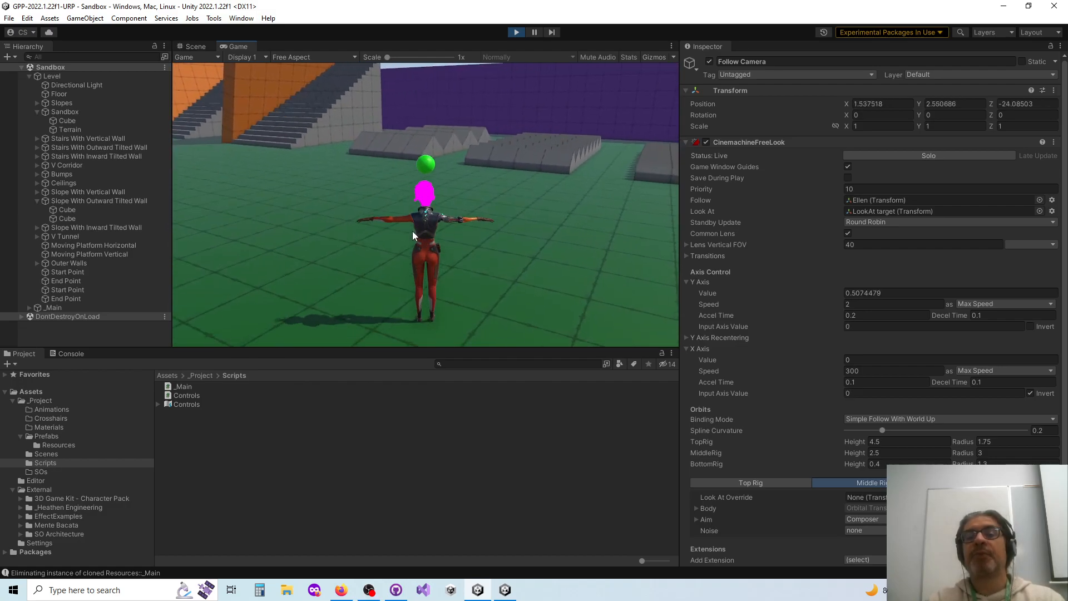
{"action": "key", "text": "w"}
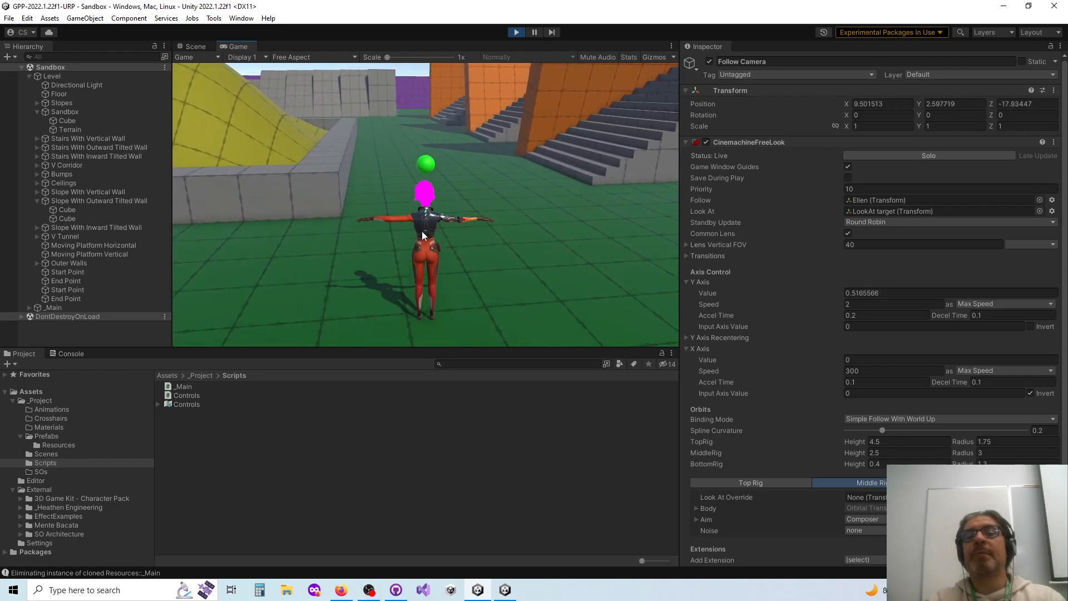
{"action": "key", "text": "w"}
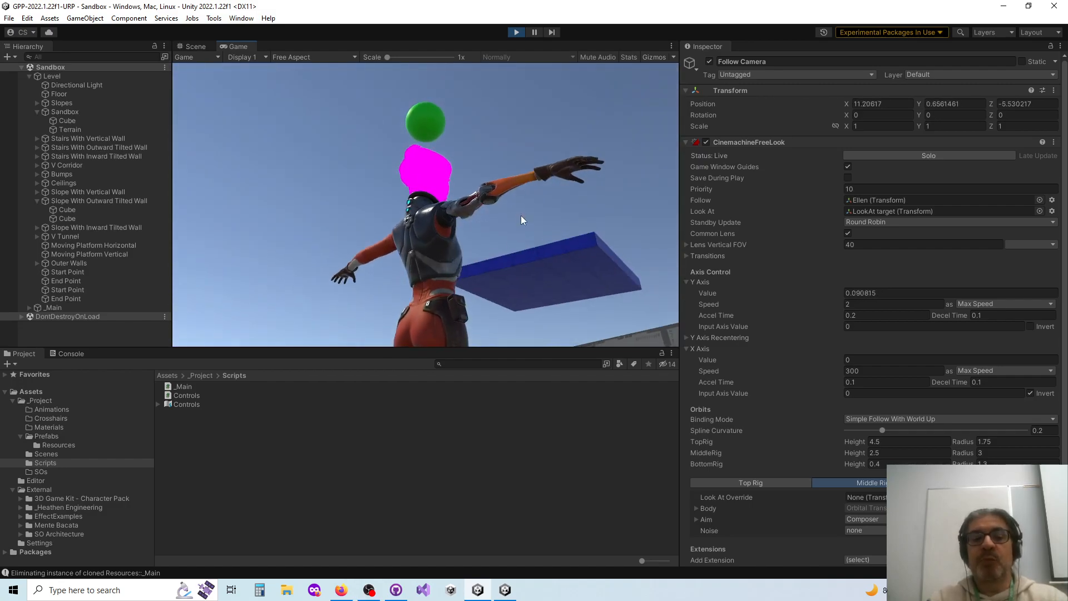
{"action": "left_click", "coordinate": [517, 33]}
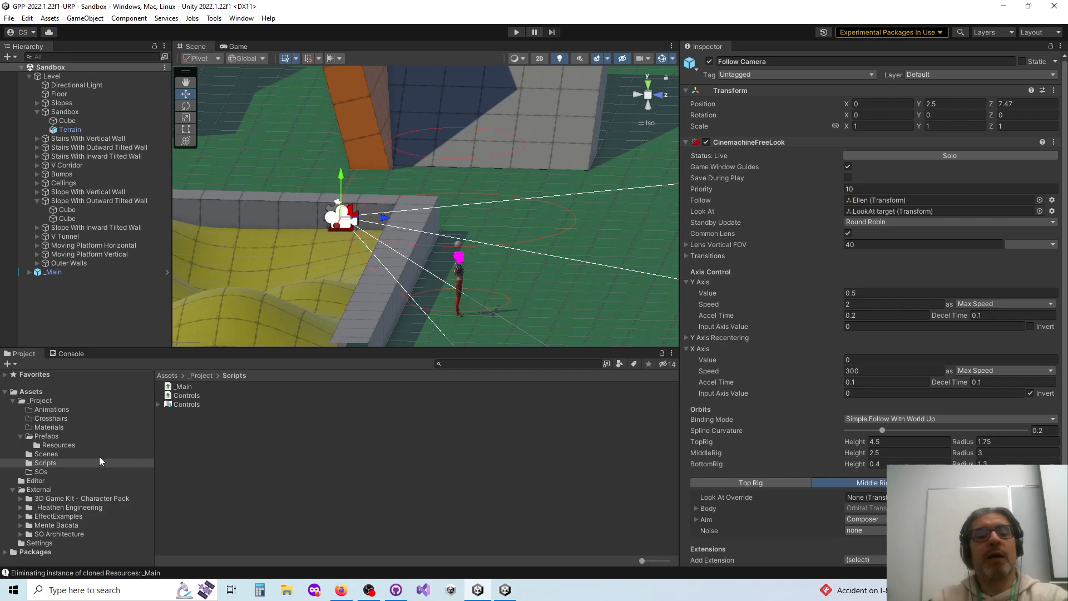
{"action": "right_click", "coordinate": [190, 463]}
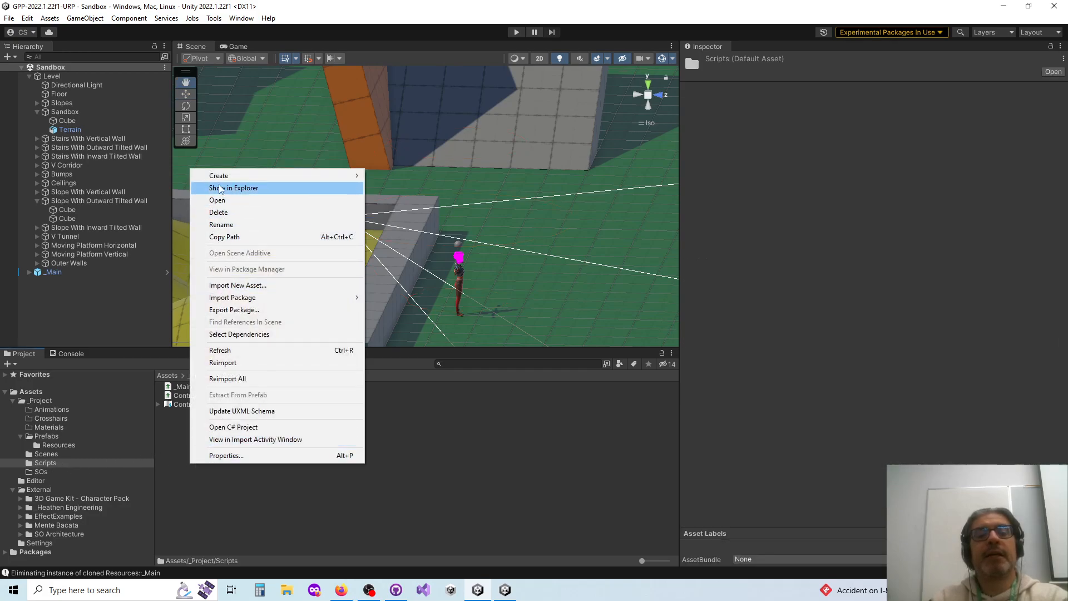
{"action": "mouse_move", "coordinate": [222, 178]}
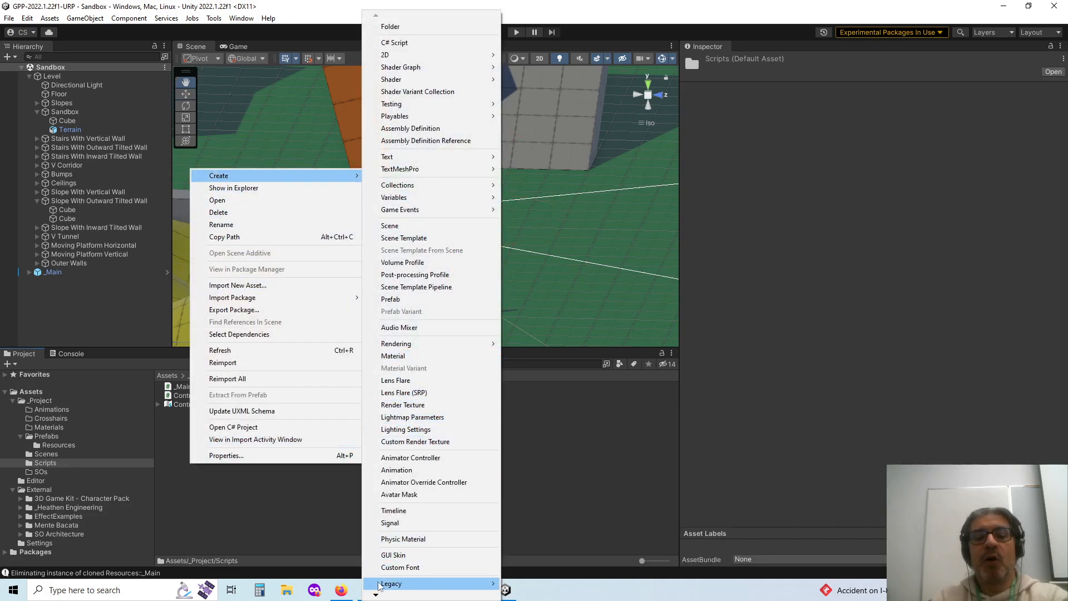
{"action": "mouse_move", "coordinate": [376, 595]}
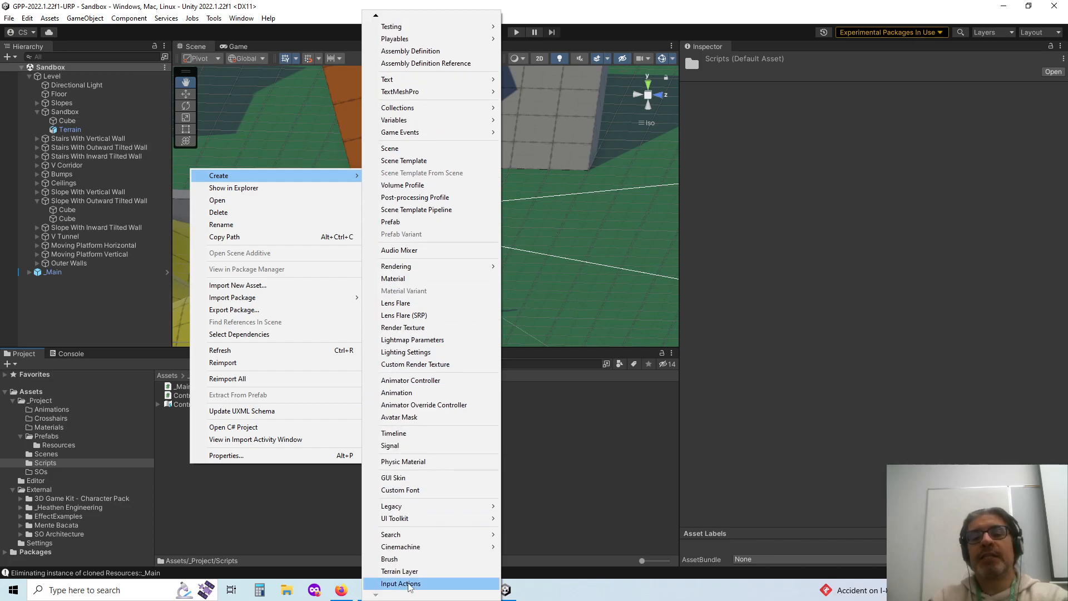
{"action": "left_click", "coordinate": [408, 585]}
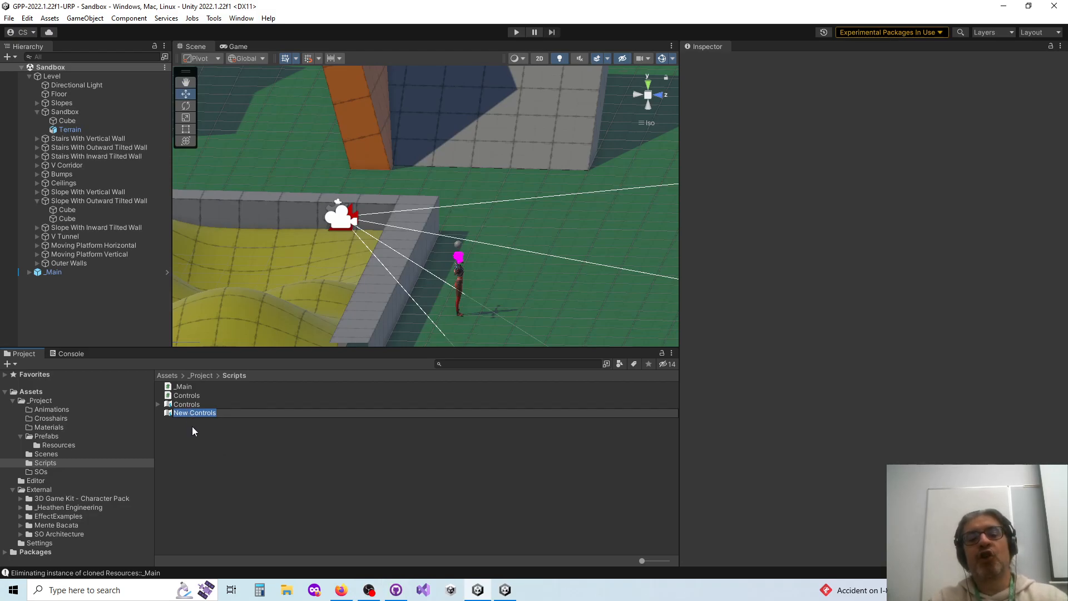
{"action": "key", "text": "Escape"}
- Open the Controls input actions asset and review the WASD and Left Stick bindings of the Gameplay map's Move action
{"action": "left_click", "coordinate": [187, 403]}
{"action": "left_click", "coordinate": [187, 403]}
{"action": "double_click", "coordinate": [174, 405]}
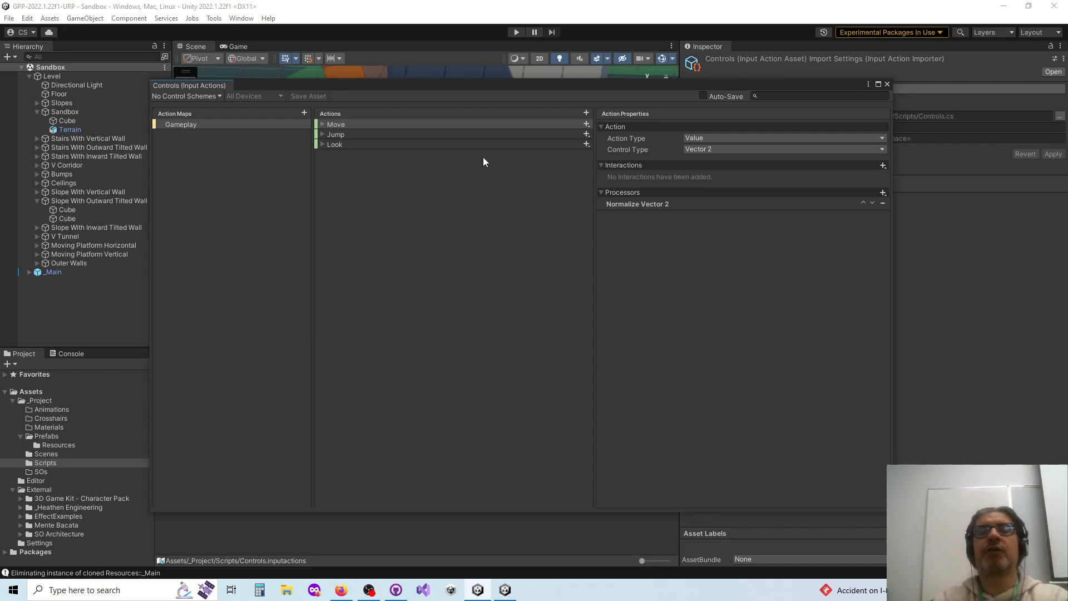
{"action": "left_click", "coordinate": [176, 124]}
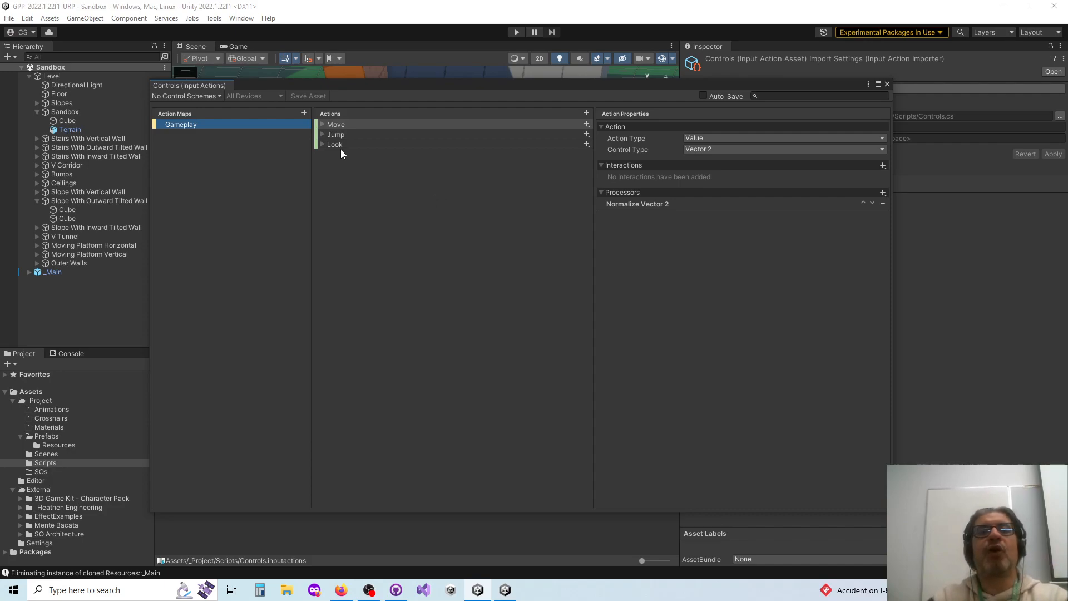
{"action": "left_click", "coordinate": [322, 124]}
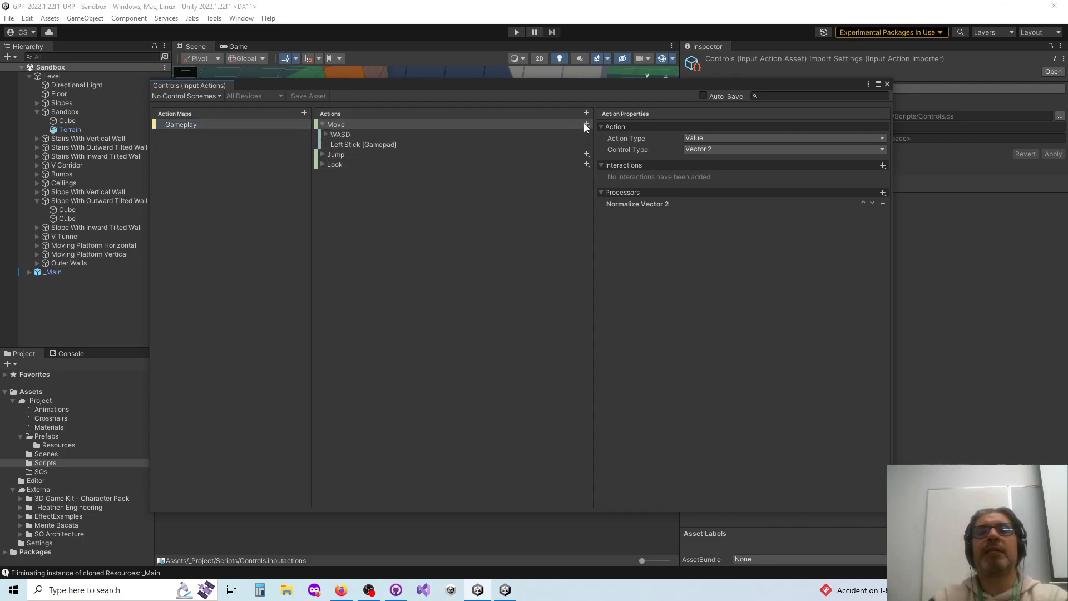
{"action": "left_click", "coordinate": [349, 136]}
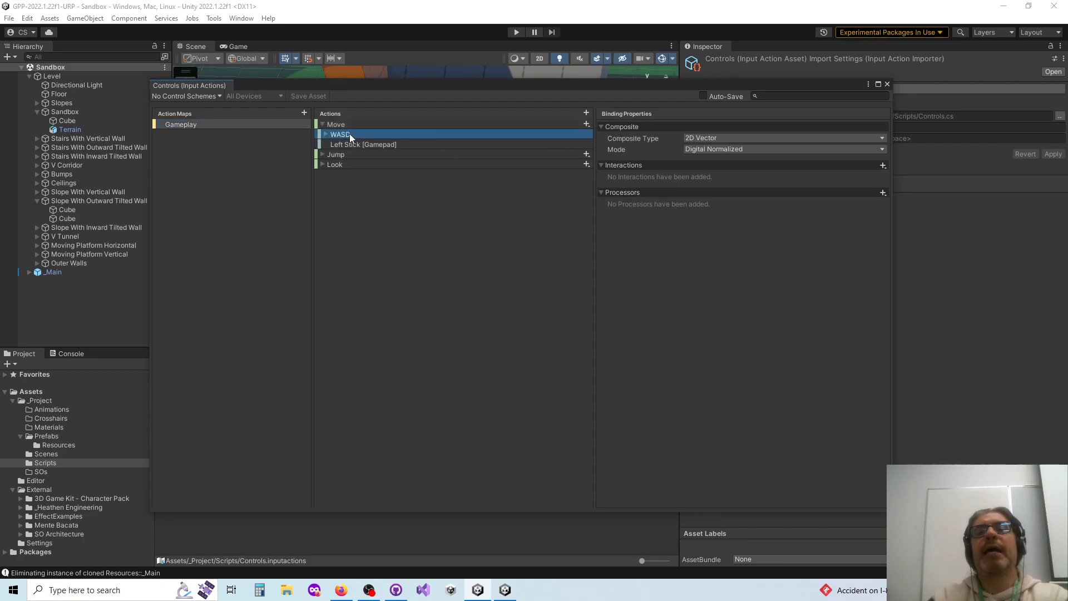
{"action": "left_click", "coordinate": [354, 143]}
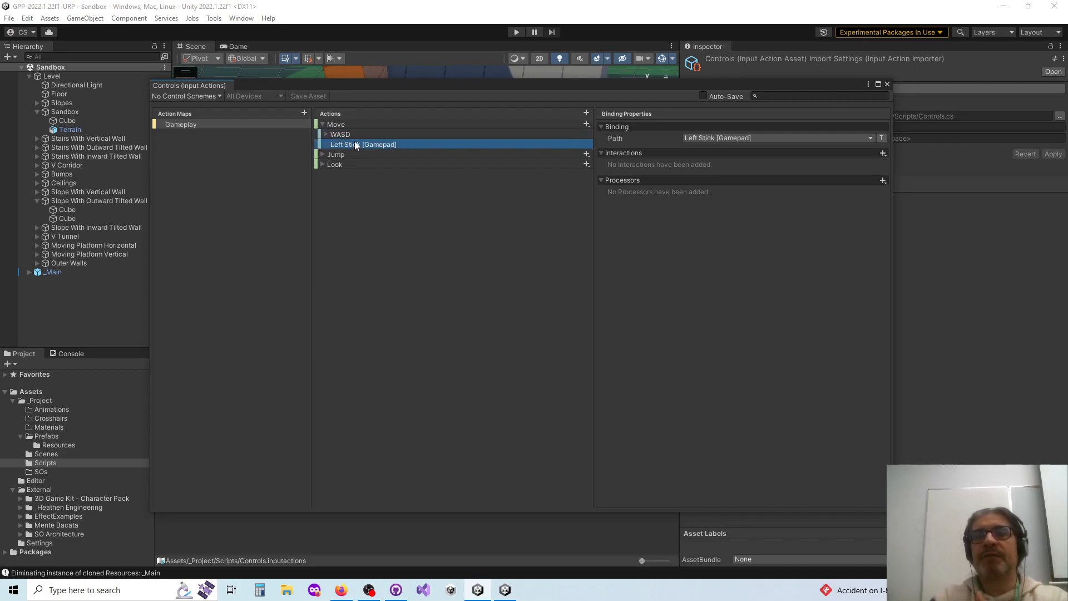
- Examine the keyboard, mouse and gamepad bindings of the Jump and Look actions in the Gameplay map
{"action": "left_click", "coordinate": [323, 155]}
{"action": "left_click", "coordinate": [322, 154]}
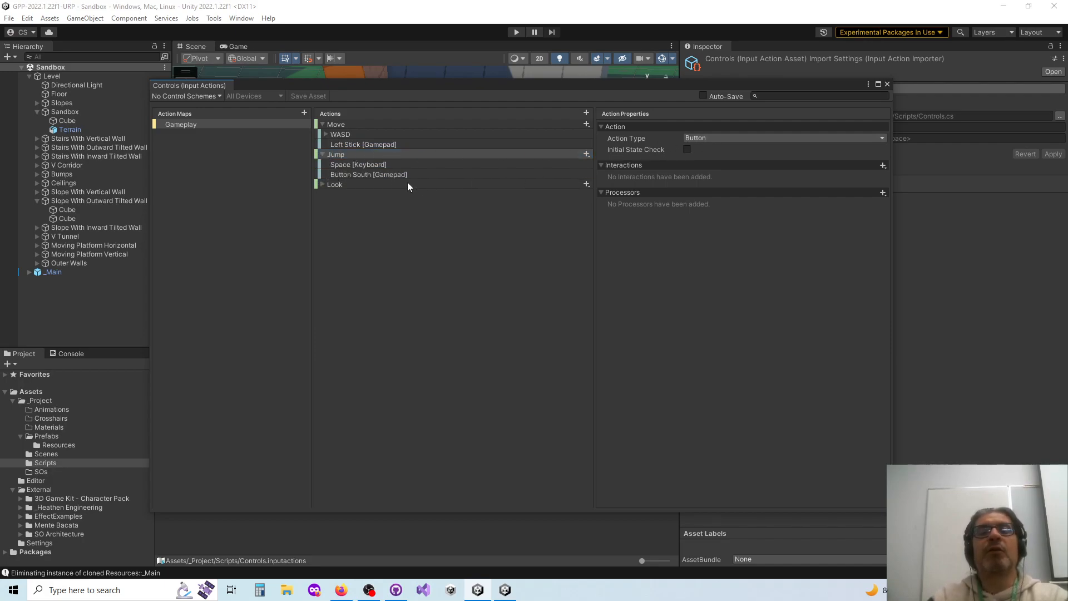
{"action": "left_click", "coordinate": [370, 163]}
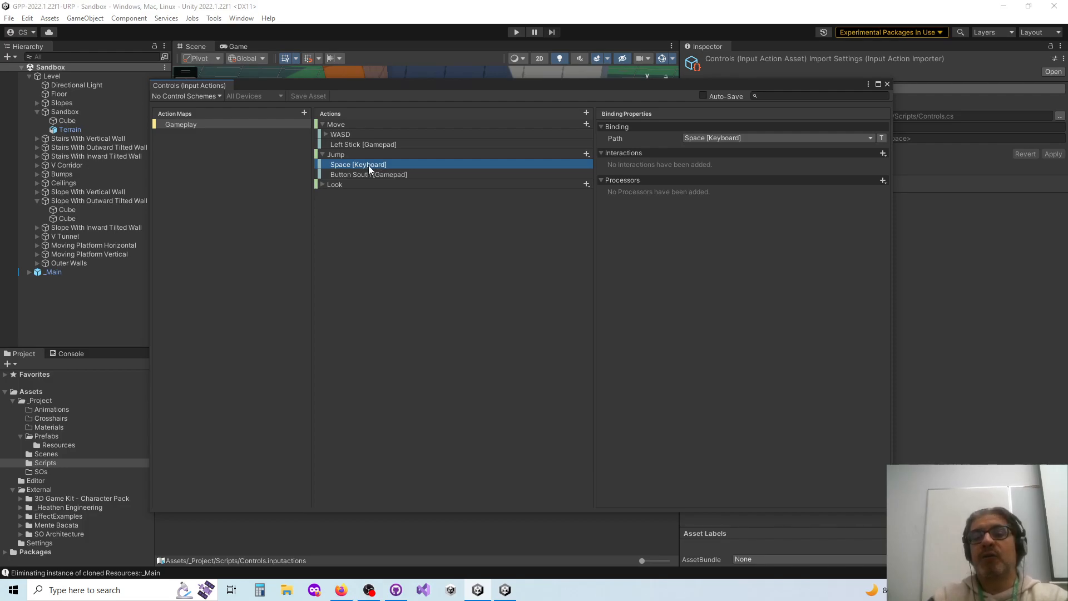
{"action": "left_click", "coordinate": [367, 175]}
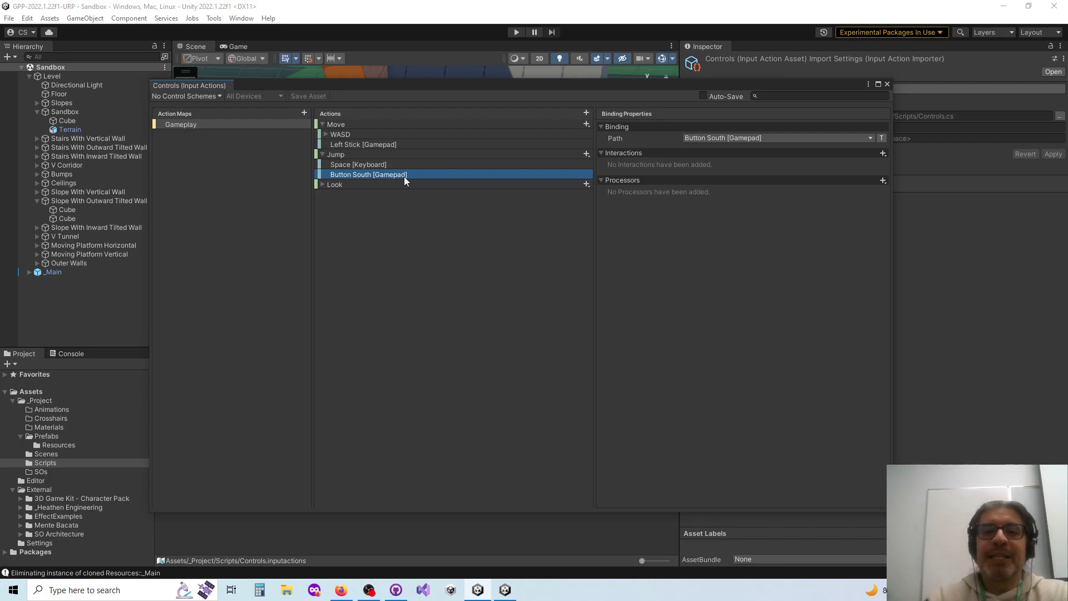
{"action": "left_click", "coordinate": [331, 186]}
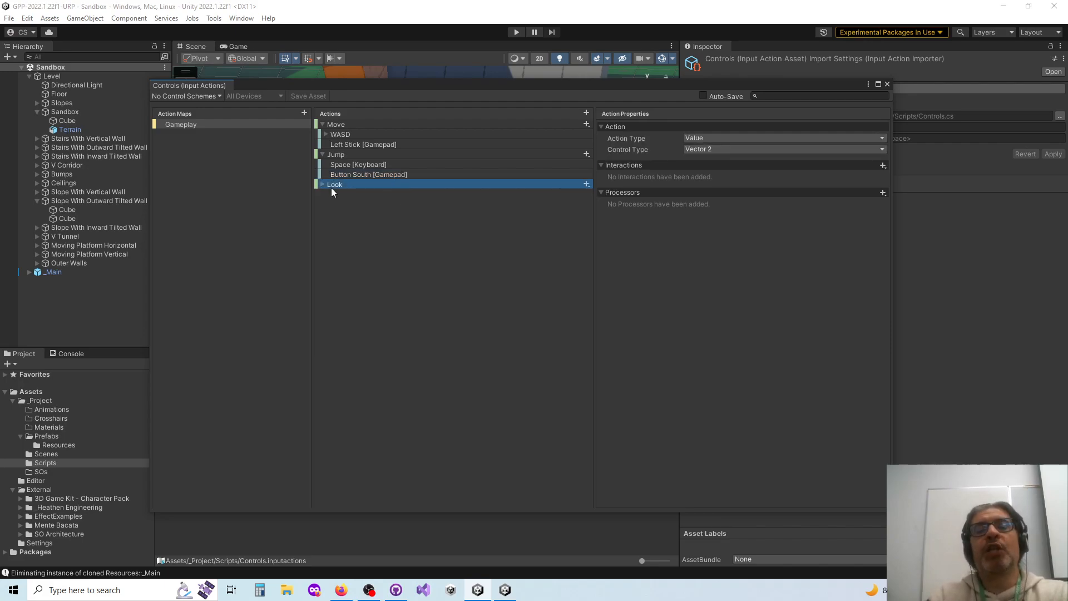
{"action": "left_click", "coordinate": [322, 185]}
{"action": "left_click", "coordinate": [368, 195]}
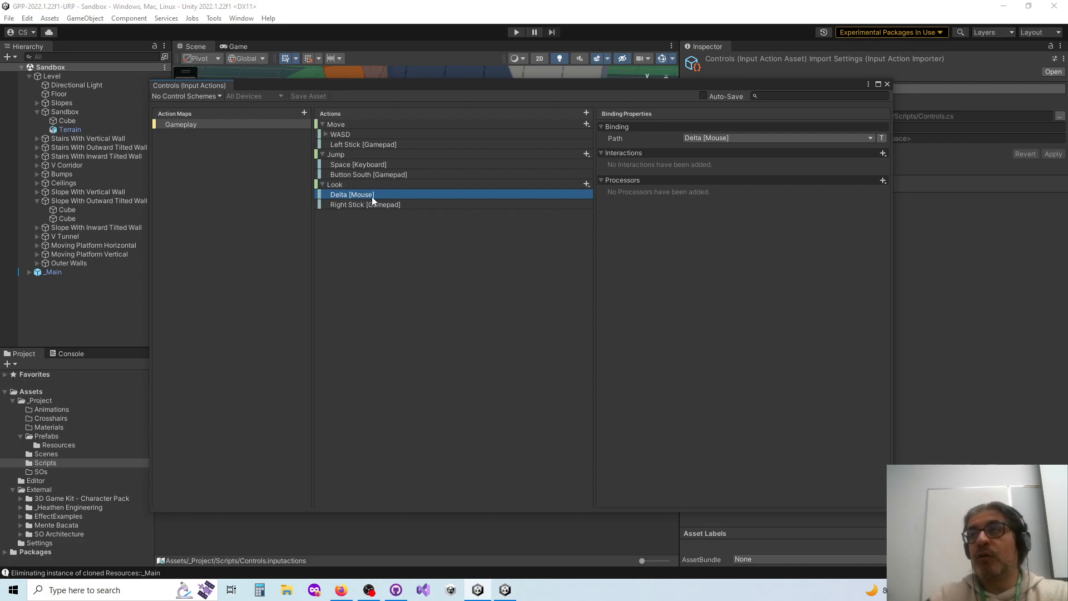
{"action": "left_click", "coordinate": [370, 205]}
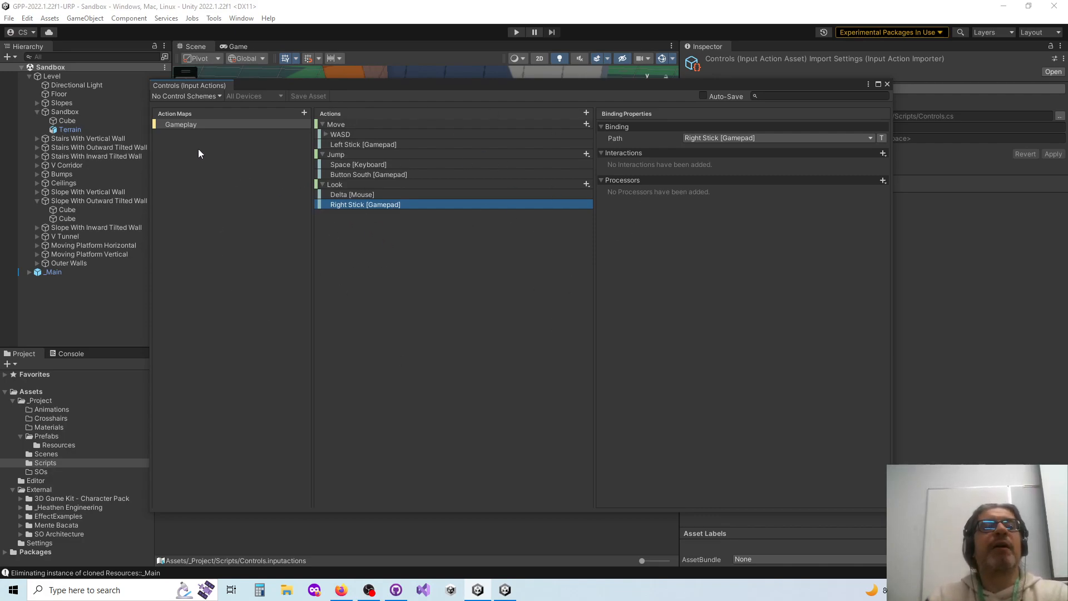
- Compare the action properties of Move, Jump and Look, and close the Controls input actions editor
{"action": "left_click", "coordinate": [9, 18]}
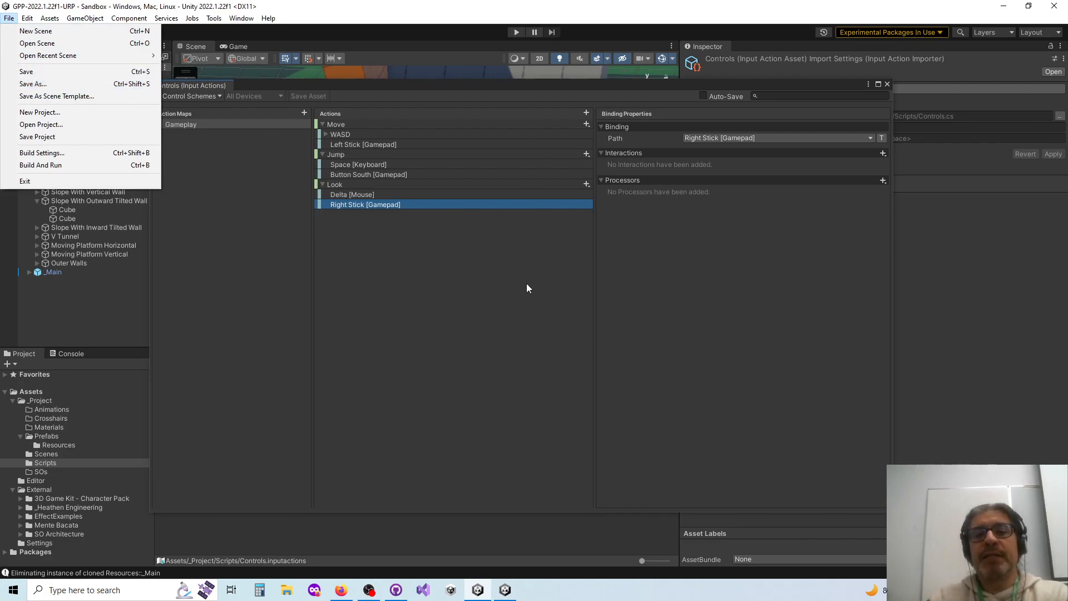
{"action": "left_click", "coordinate": [304, 96]}
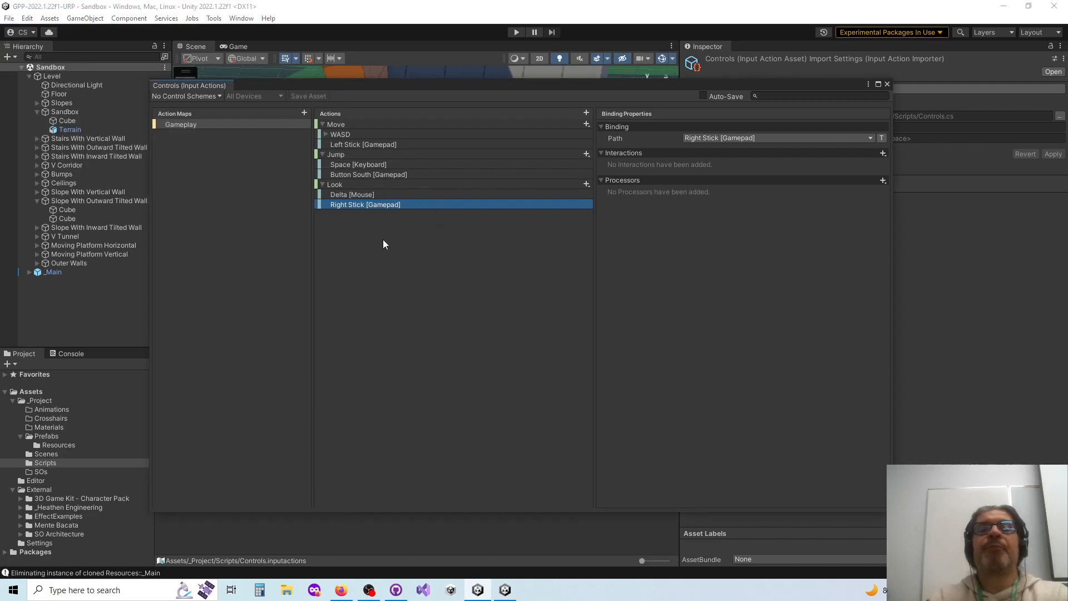
{"action": "left_click", "coordinate": [341, 123]}
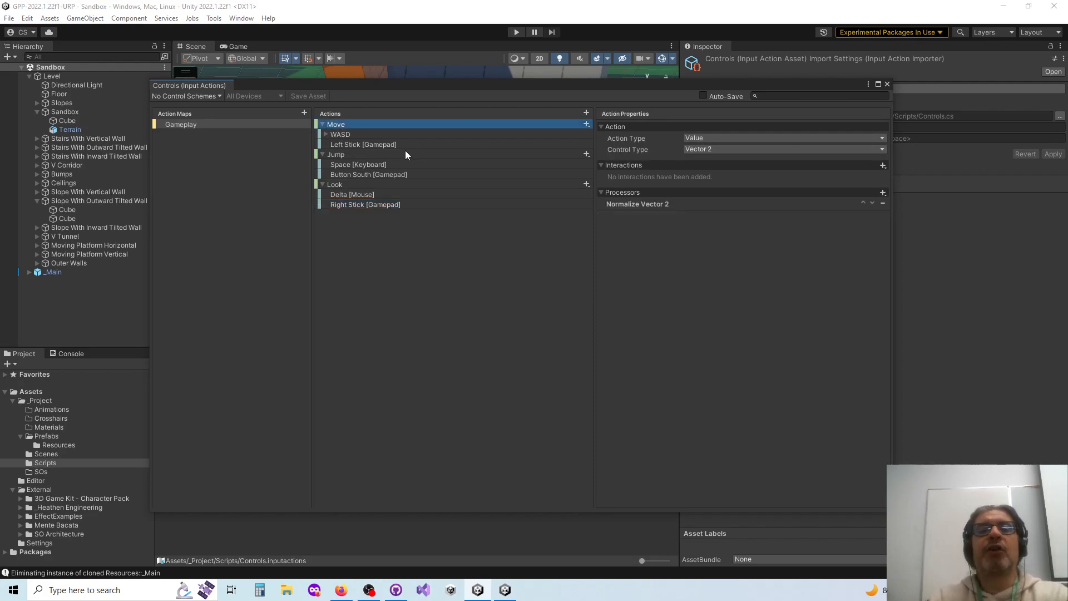
{"action": "left_click", "coordinate": [354, 156]}
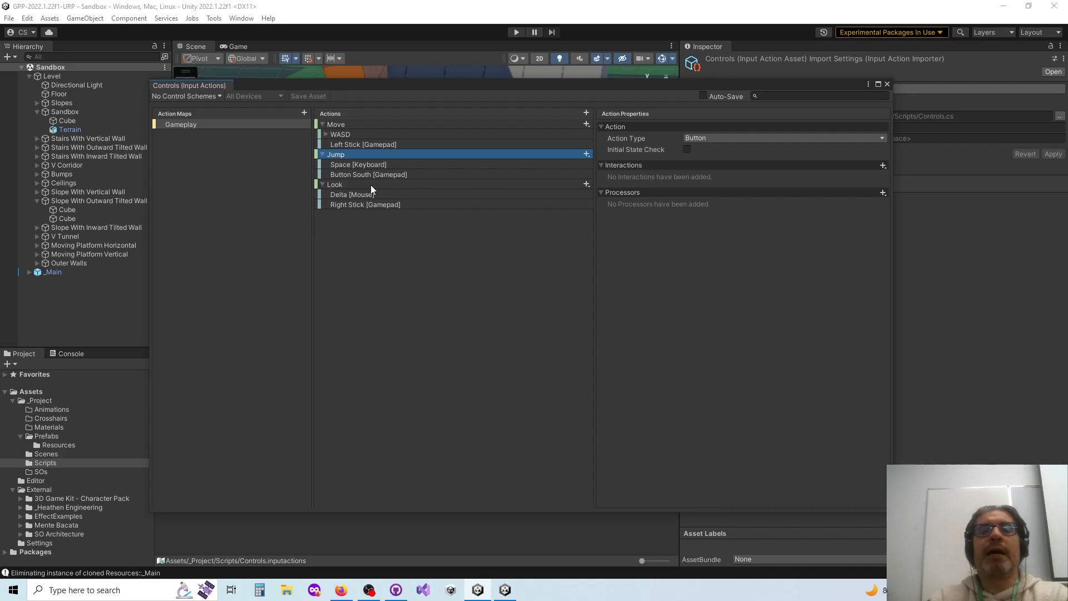
{"action": "left_click", "coordinate": [474, 185]}
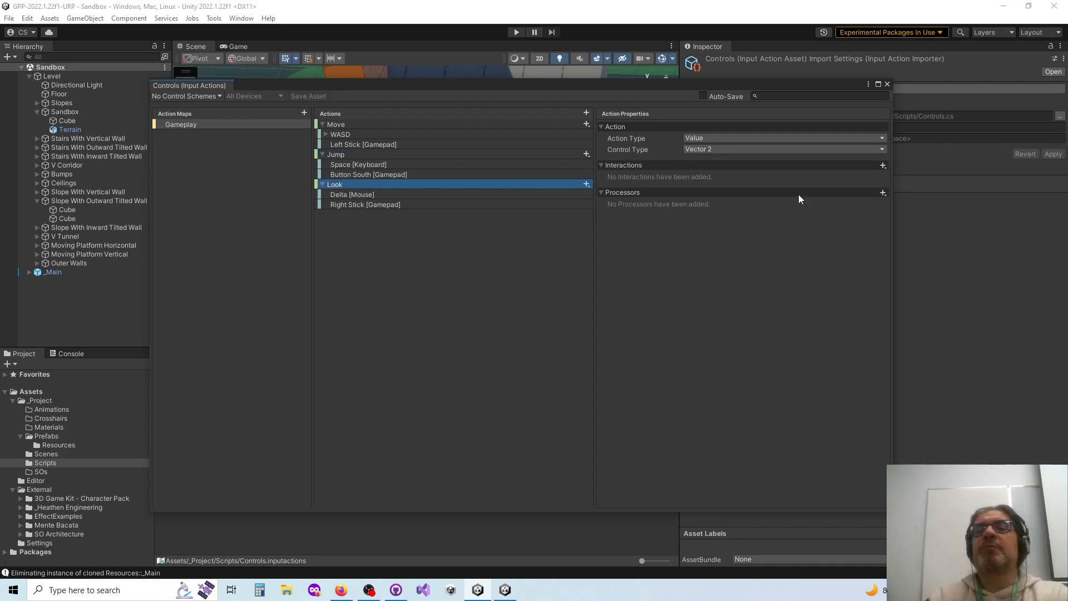
{"action": "left_click", "coordinate": [887, 84]}
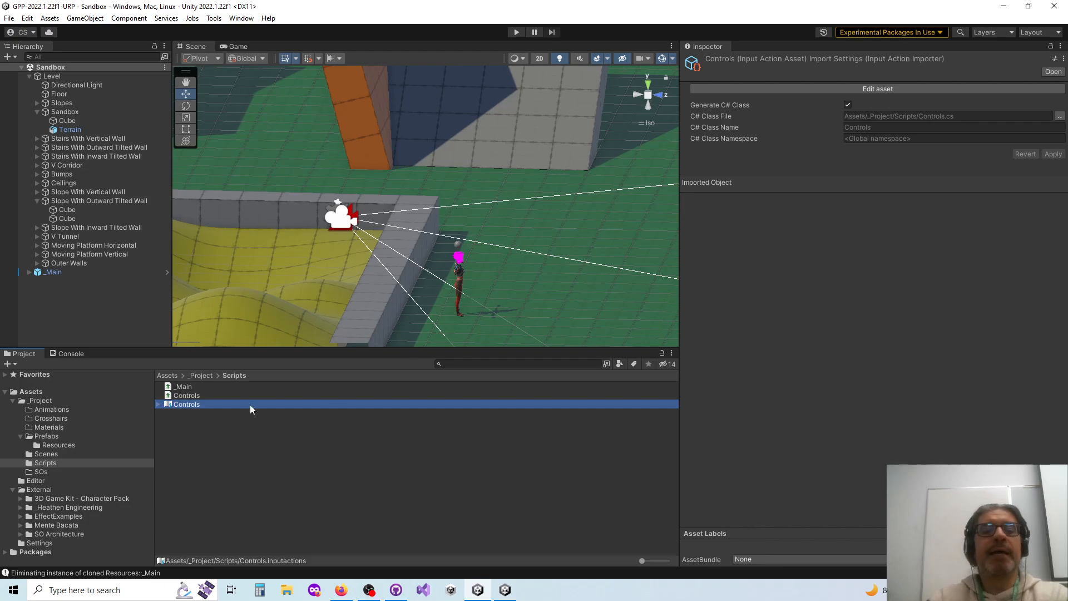
- Examine the auto-generated Controls C# script, including its class declaration and the action and binding definitions
{"action": "left_click", "coordinate": [187, 396]}
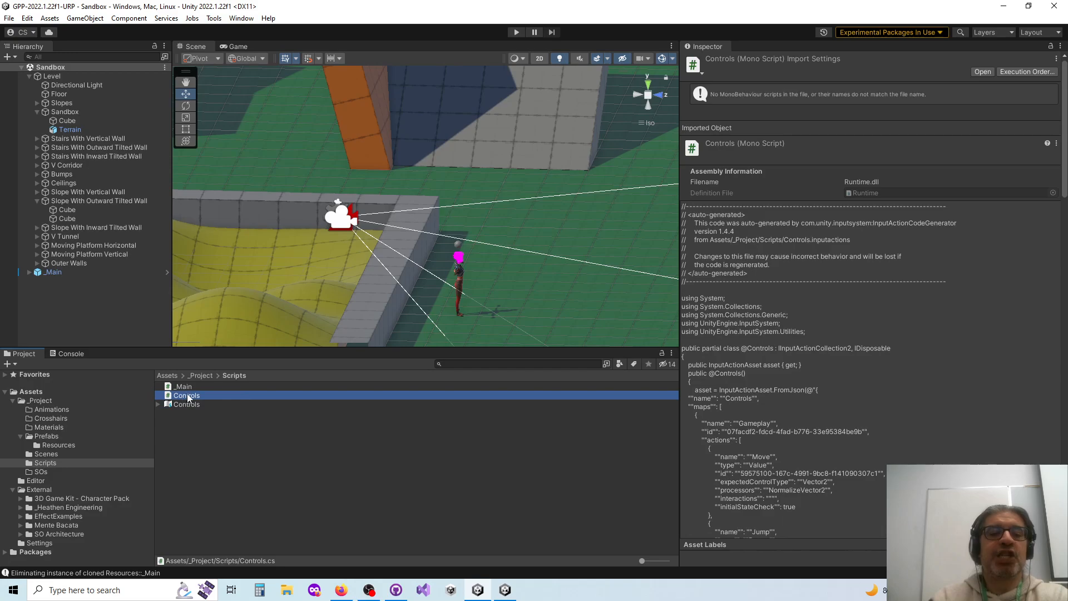
{"action": "scroll", "coordinate": [729, 247], "scroll_direction": "down", "scroll_amount": 15}
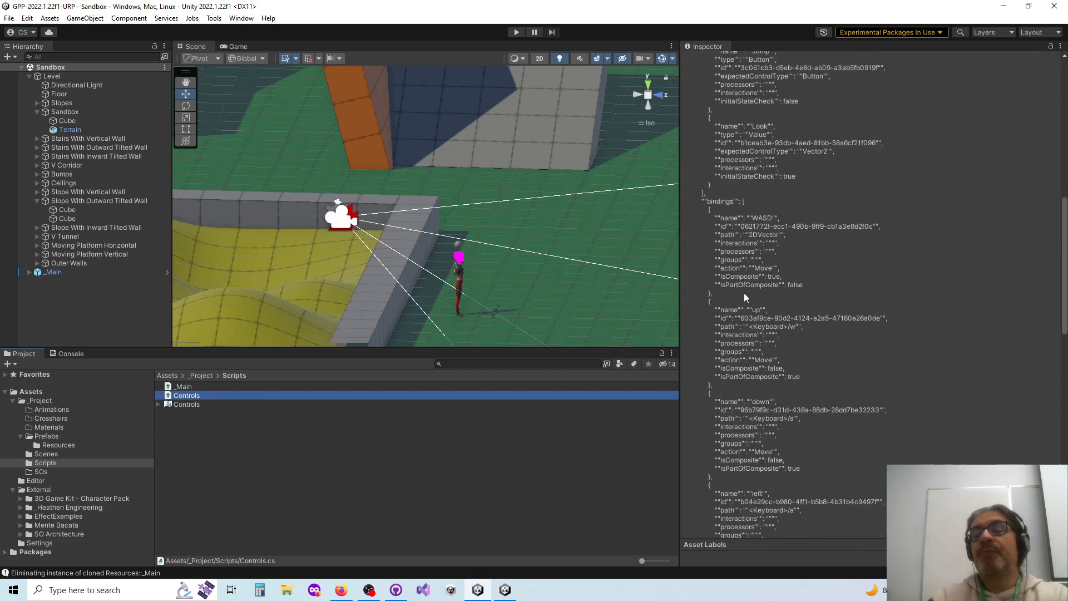
{"action": "scroll", "coordinate": [749, 328], "scroll_direction": "down", "scroll_amount": 5}
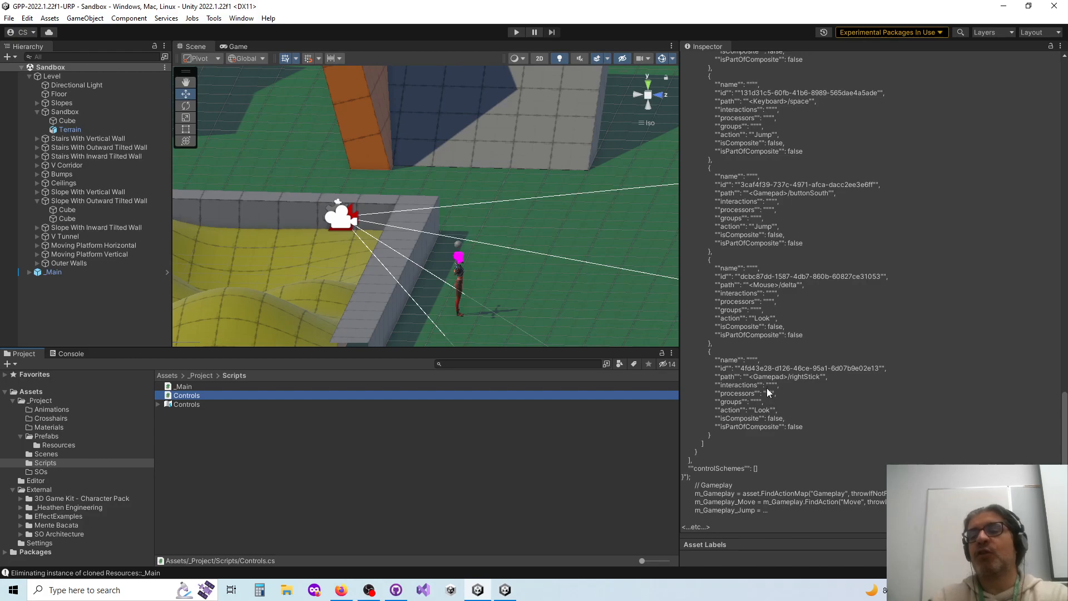
{"action": "scroll", "coordinate": [768, 392], "scroll_direction": "up", "scroll_amount": 20}
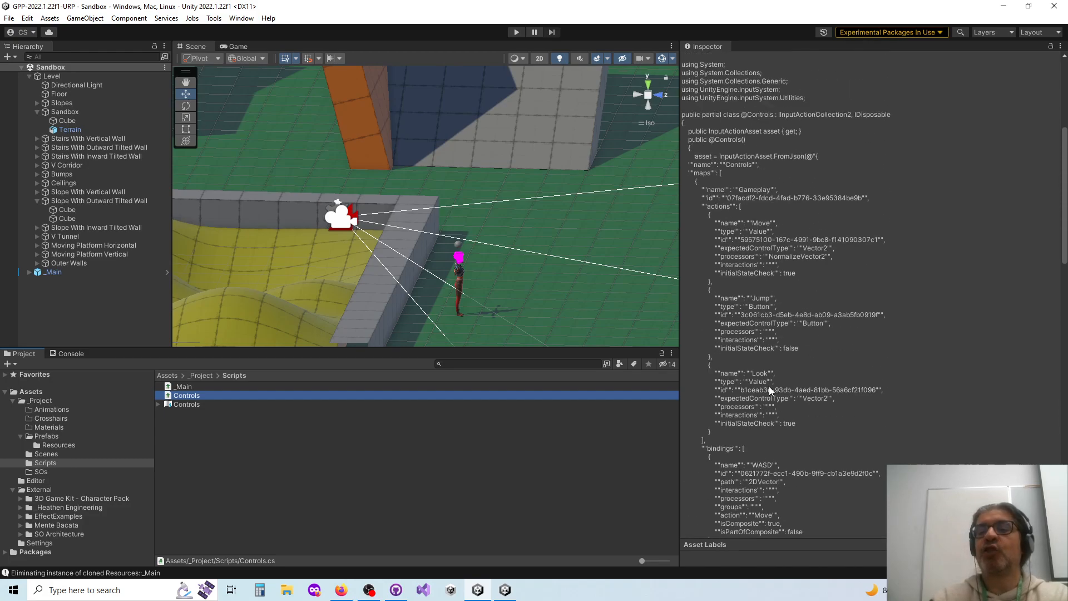
{"action": "scroll", "coordinate": [769, 386], "scroll_direction": "up", "scroll_amount": 8}
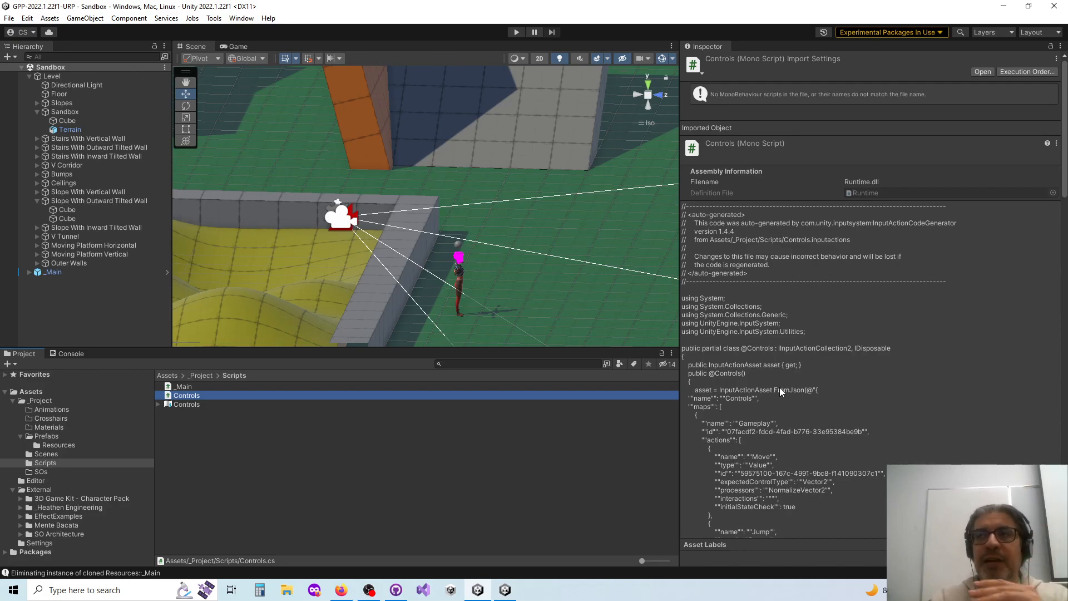
{"action": "scroll", "coordinate": [769, 389], "scroll_direction": "down", "scroll_amount": 3}
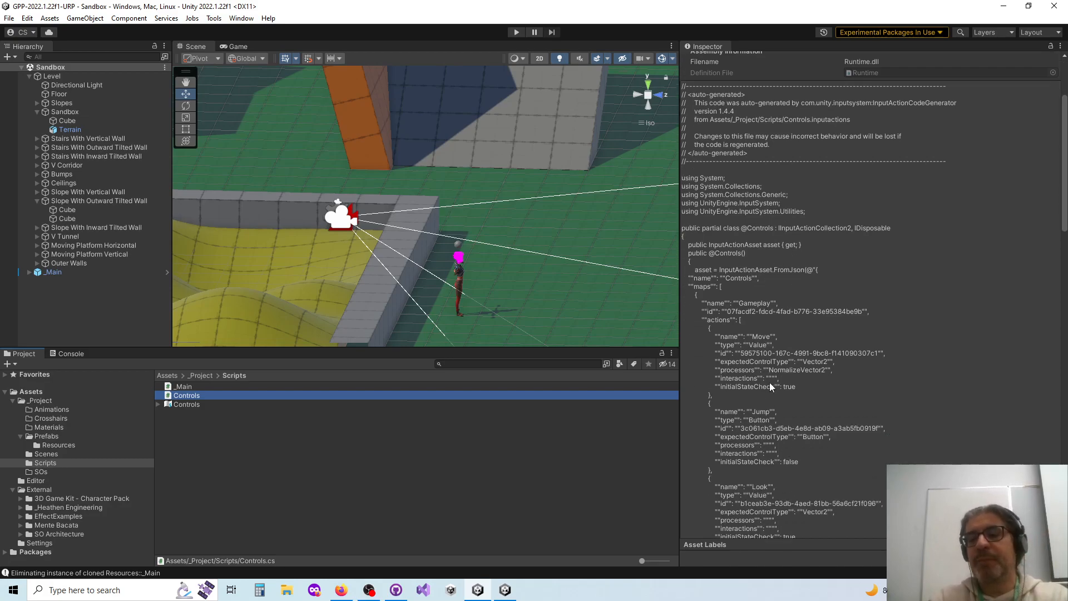
{"action": "scroll", "coordinate": [768, 386], "scroll_direction": "up", "scroll_amount": 3}
{"action": "scroll", "coordinate": [766, 378], "scroll_direction": "down", "scroll_amount": 3}
{"action": "scroll", "coordinate": [767, 370], "scroll_direction": "up", "scroll_amount": 3}
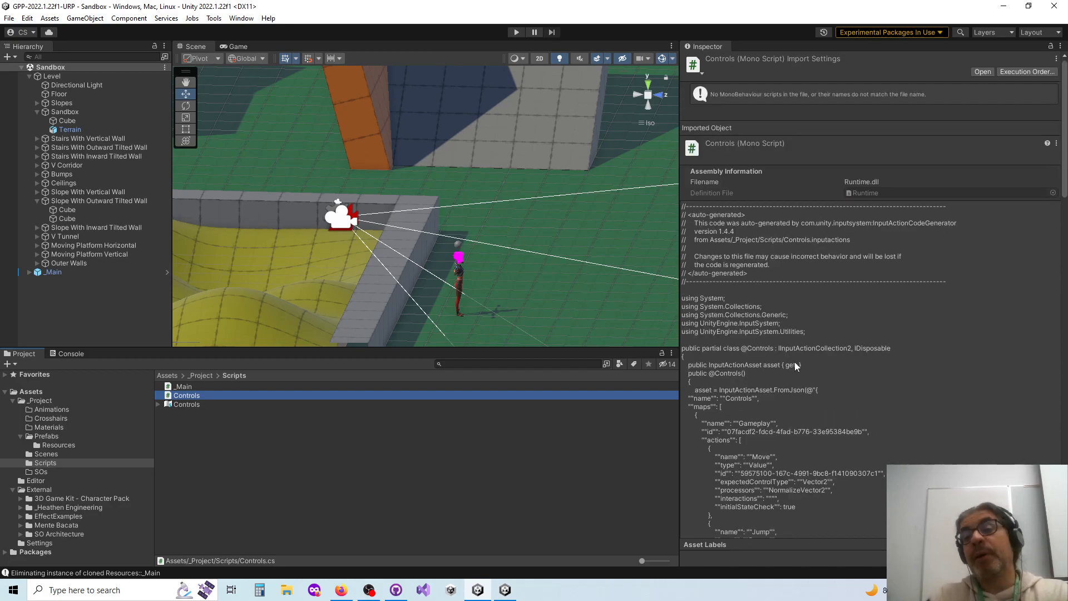
- Assign the Gameplay/Look action reference to the XY Axis of the Follow Camera's Cinemachine Input Provider
{"action": "left_click", "coordinate": [158, 404]}
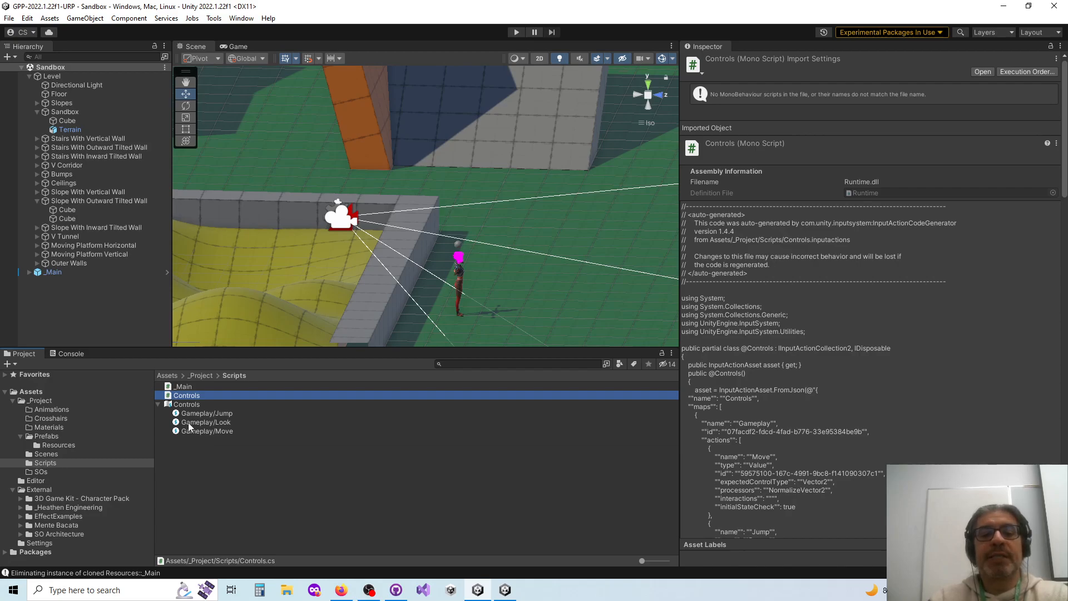
{"action": "left_click", "coordinate": [222, 422]}
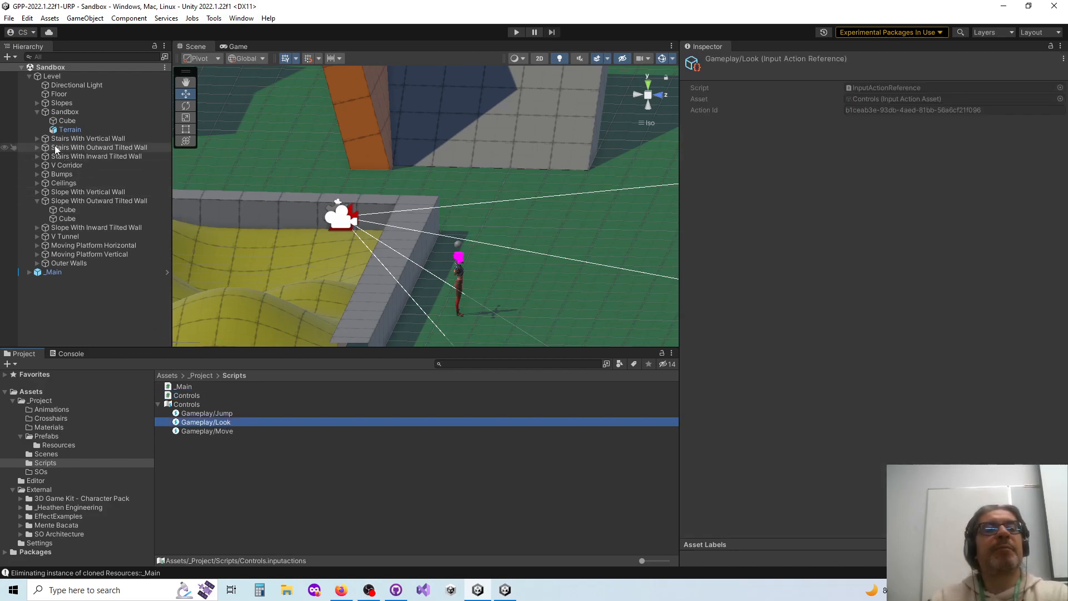
{"action": "left_click", "coordinate": [29, 272]}
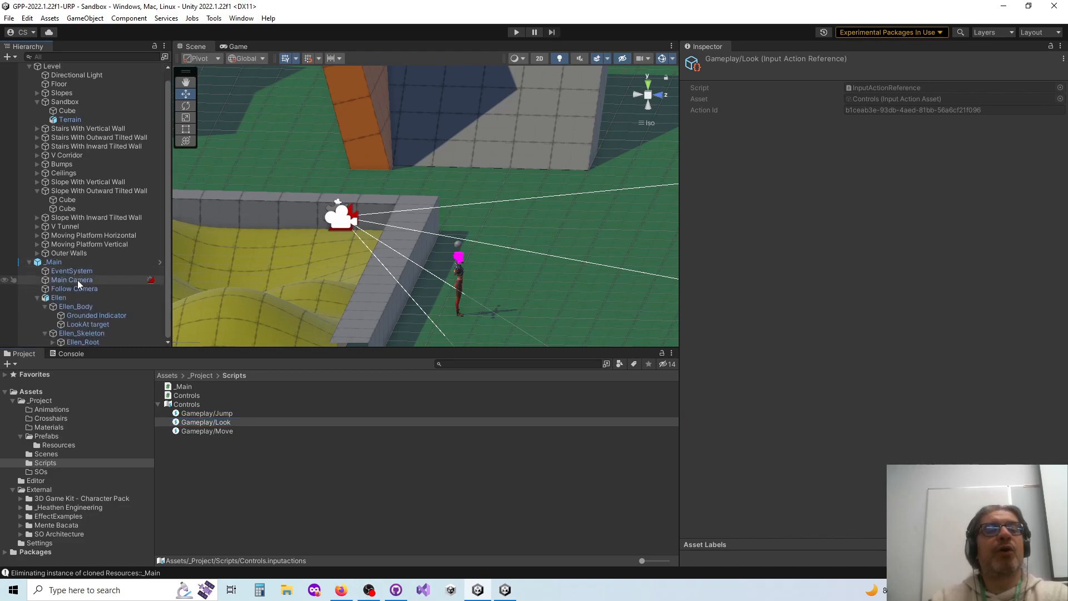
{"action": "left_click", "coordinate": [92, 289]}
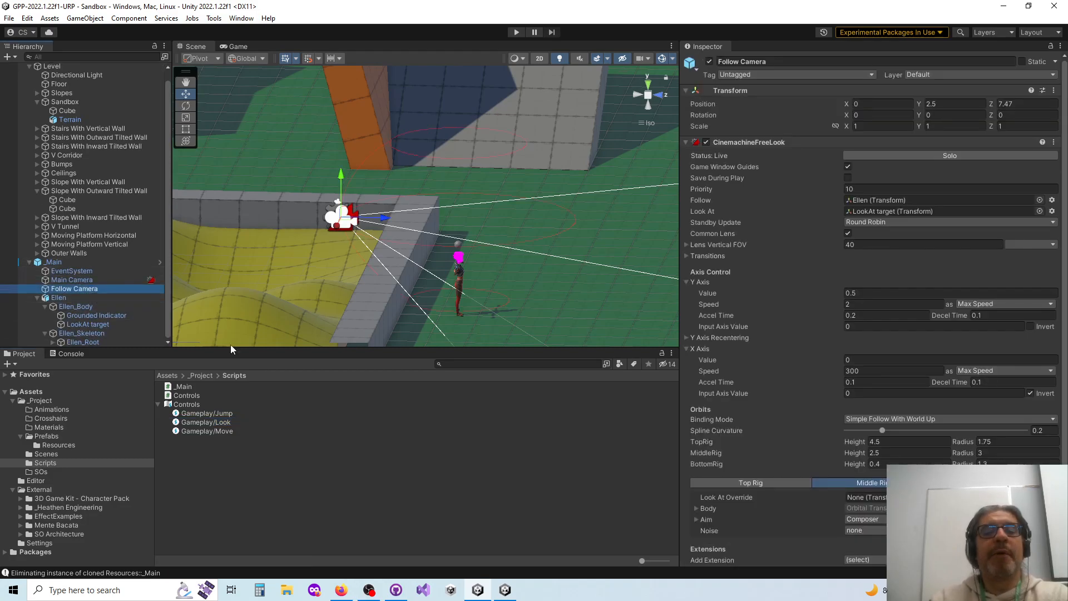
{"action": "scroll", "coordinate": [786, 336], "scroll_direction": "down", "scroll_amount": 4}
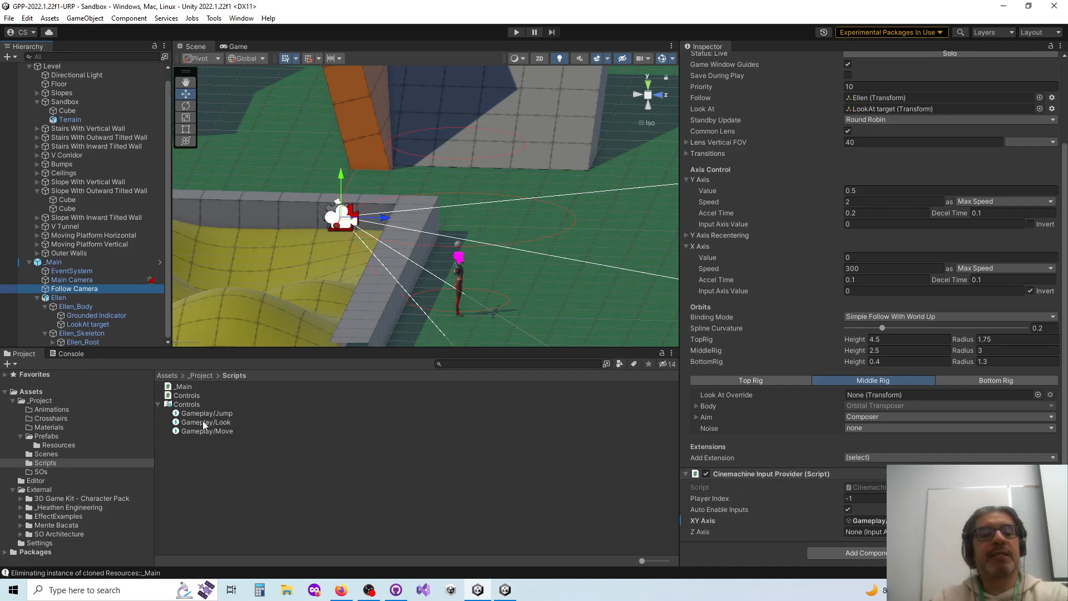
{"action": "left_click_drag", "start_coordinate": [190, 422], "coordinate": [857, 520]}
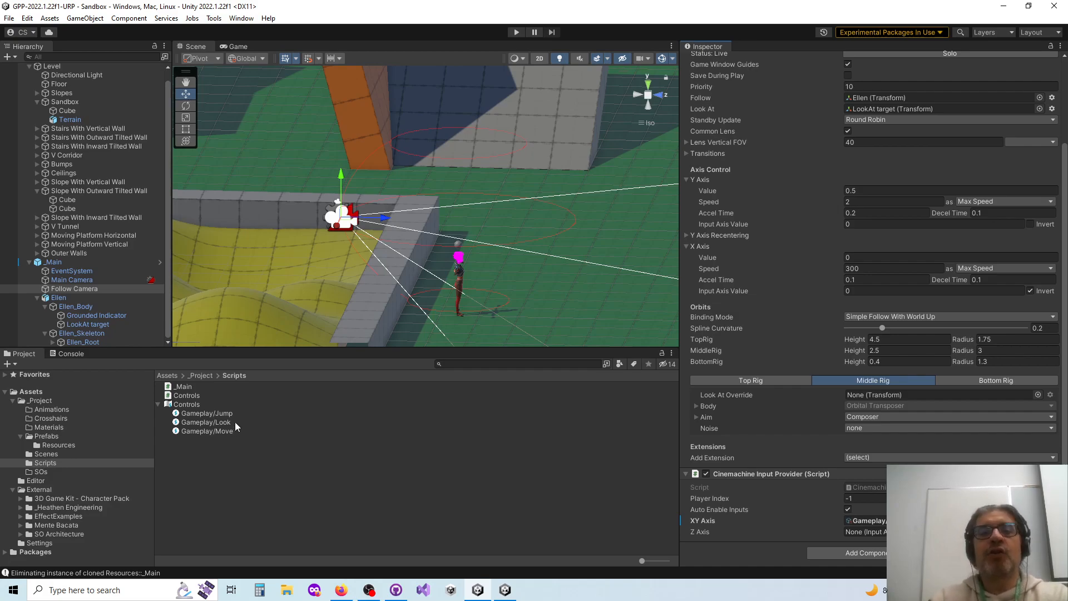
- Reopen the Controls input actions asset, check the Look action's mouse and right stick bindings, and close the editor
{"action": "double_click", "coordinate": [185, 404]}
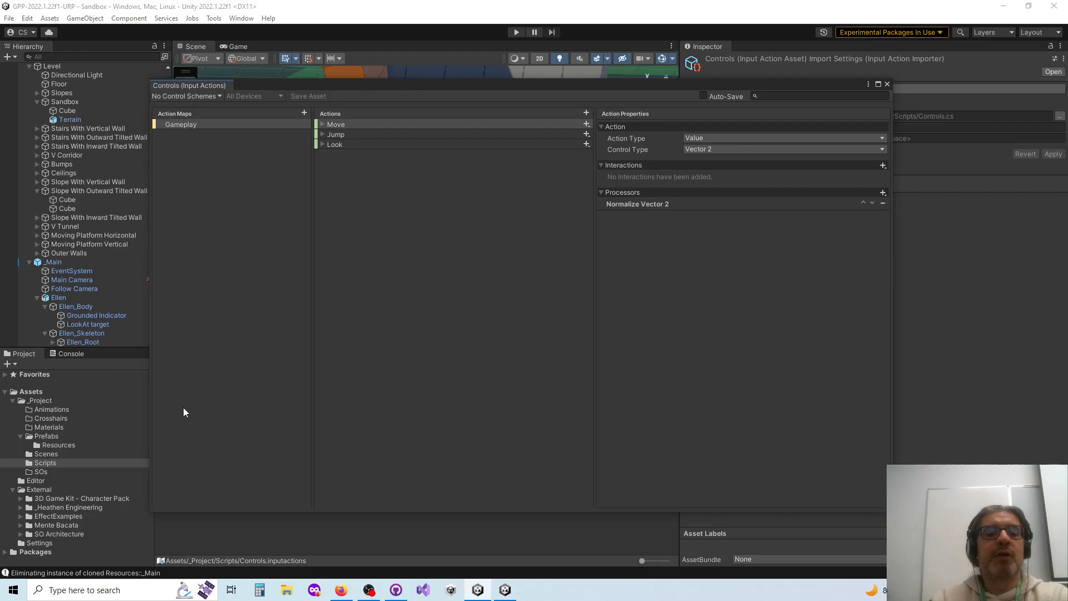
{"action": "left_click", "coordinate": [322, 144]}
{"action": "left_click", "coordinate": [342, 154]}
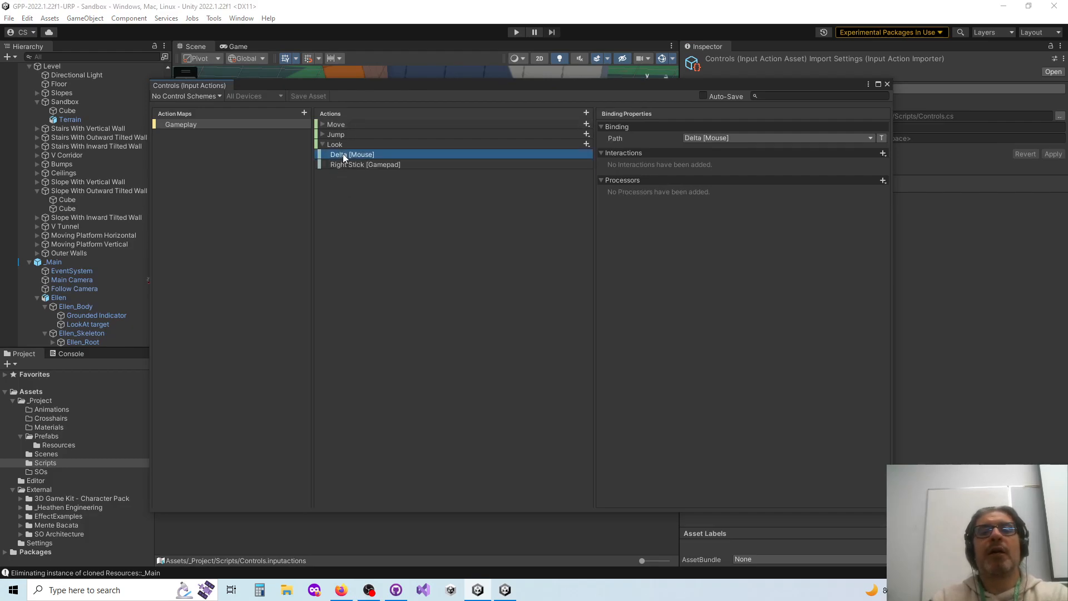
{"action": "left_click", "coordinate": [353, 165]}
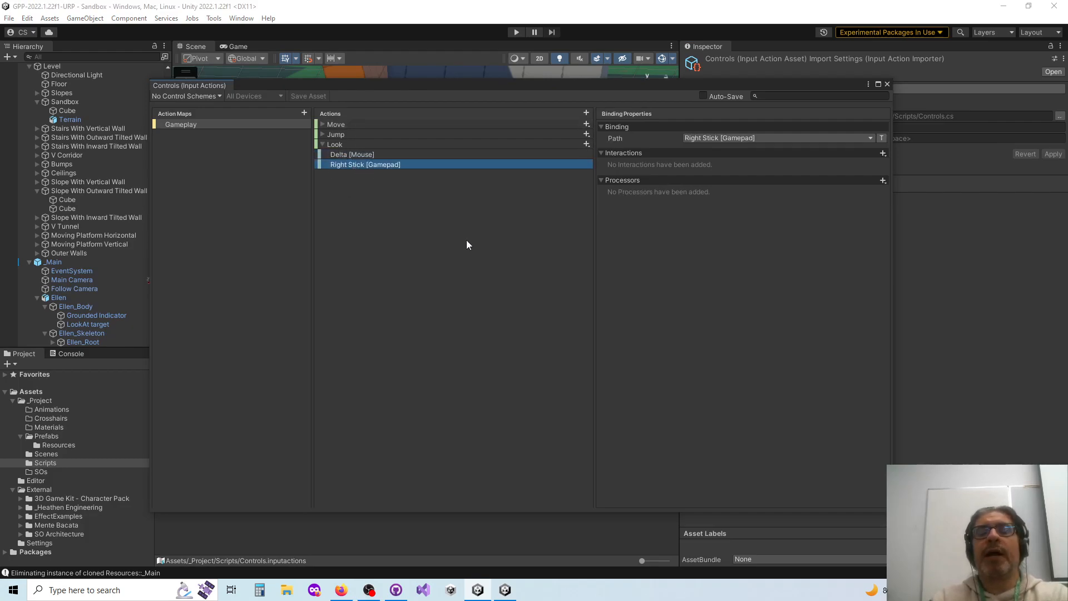
{"action": "left_click", "coordinate": [887, 85]}
- Switch the Scene view to perspective projection
{"action": "left_click", "coordinate": [516, 32]}
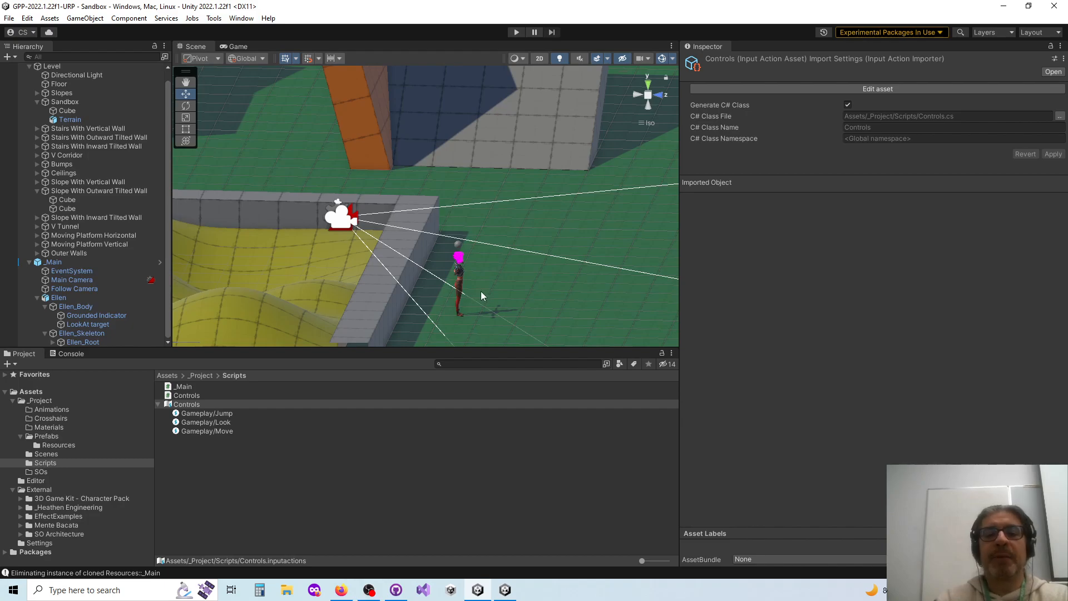
{"action": "left_click", "coordinate": [645, 98]}
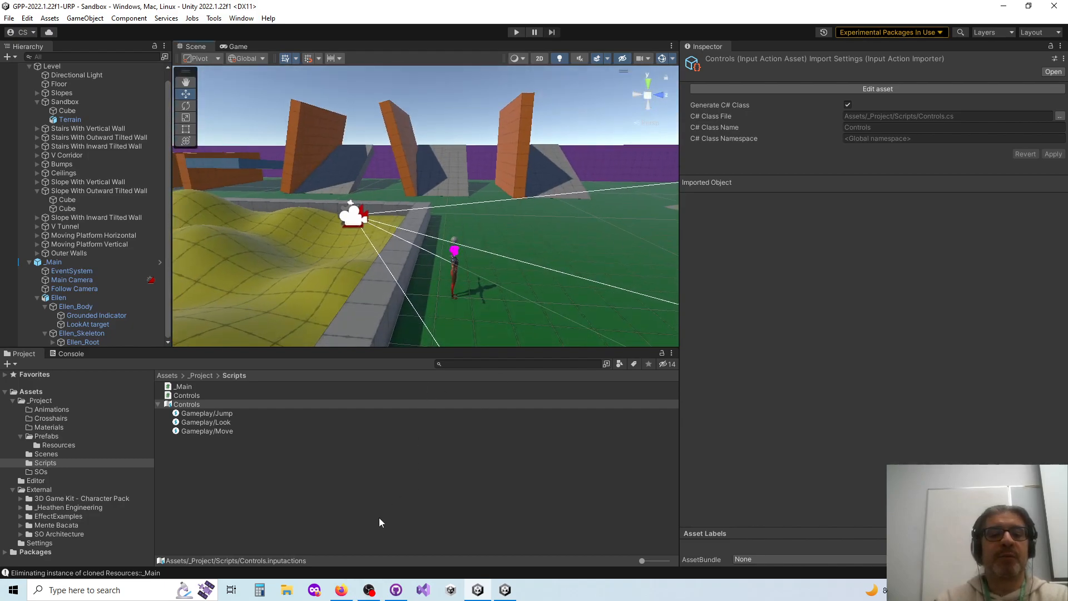
{"action": "left_click", "coordinate": [369, 589]}
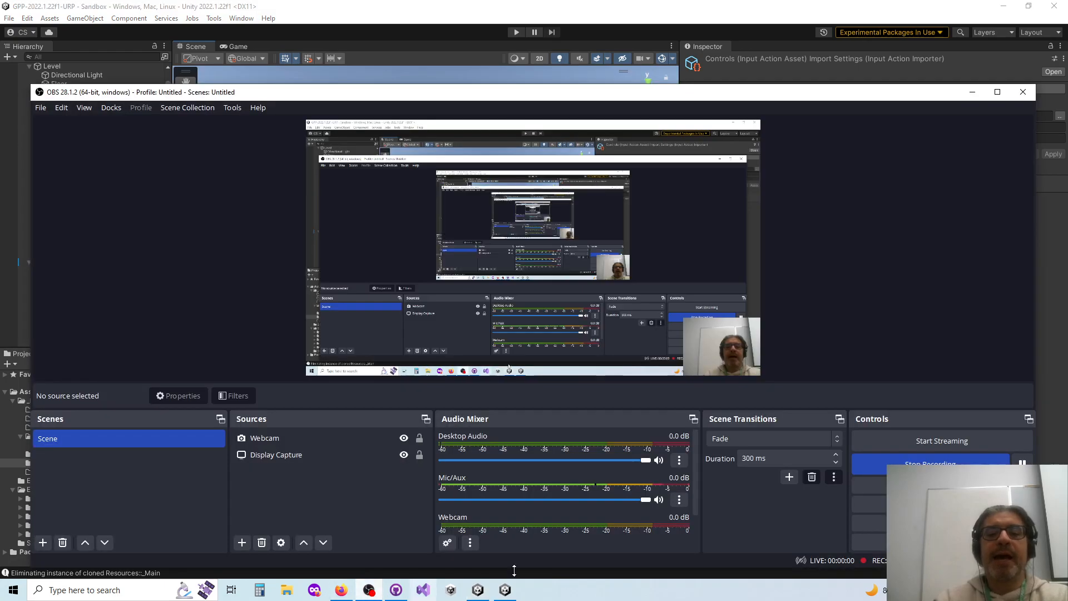